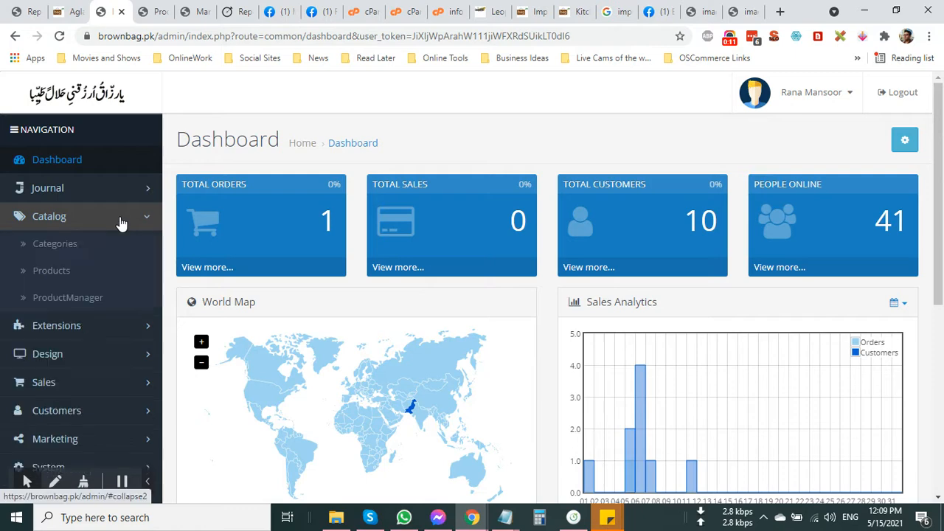
# Step: Open the ProductManager module of the store catalog and look over its product list
pyautogui.click(74, 298)
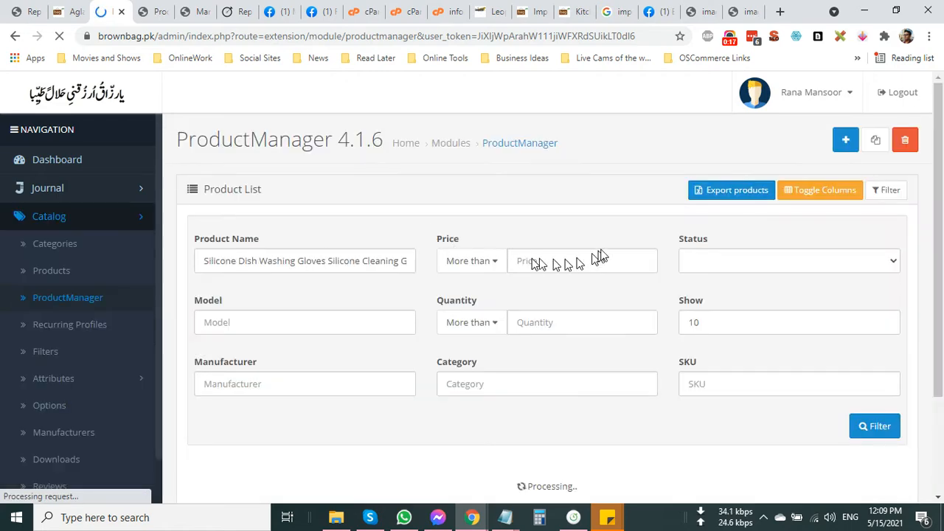
pyautogui.scroll(-2, 656, 207)
pyautogui.scroll(-3, 659, 202)
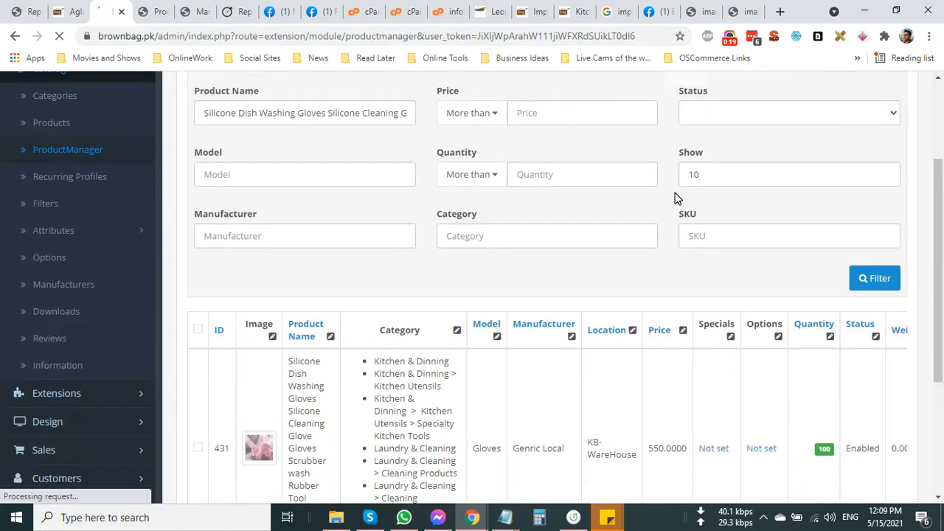
pyautogui.scroll(5, 672, 213)
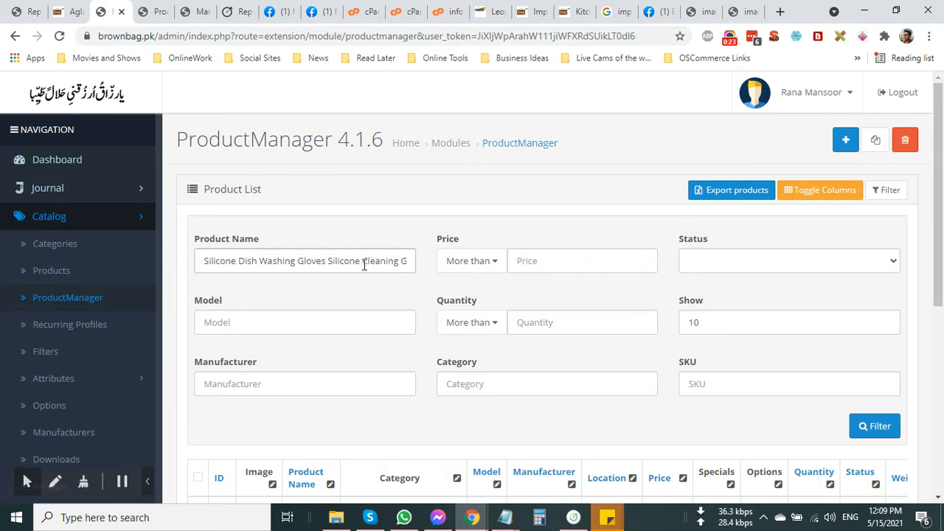
# Step: Clear the product name filter and apply the empty filter to the product list
pyautogui.hotkey('ctrl', 'a')
pyautogui.write('\\')
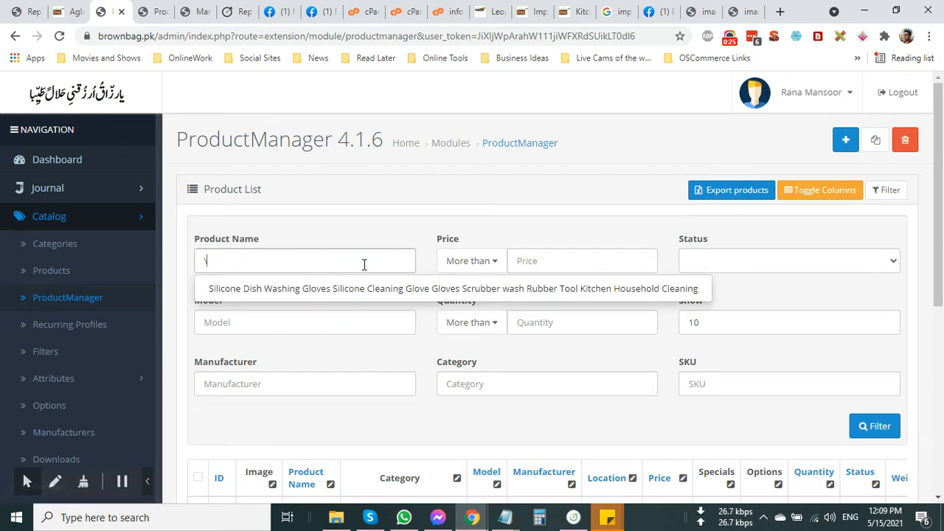
pyautogui.press('BackSpace')
pyautogui.click(872, 425)
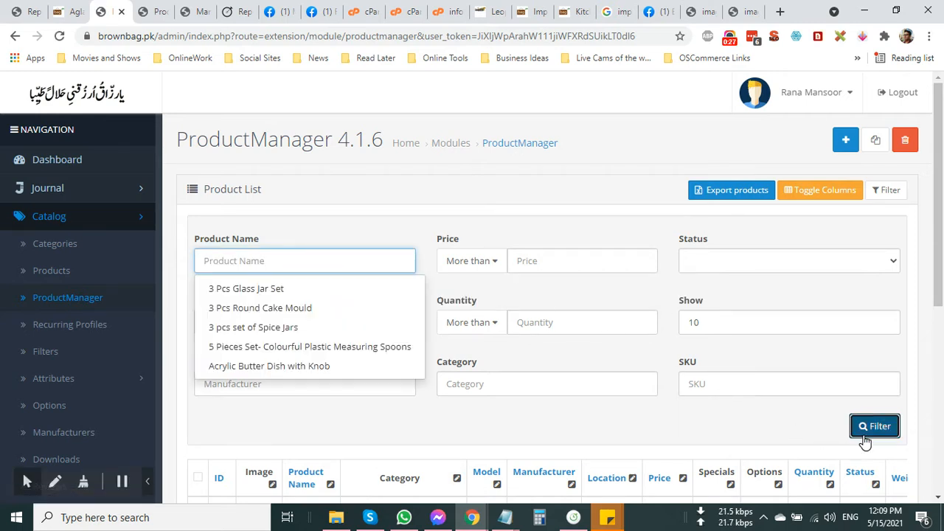
# Step: Set the manufacturer of the 3 Pcs Round Cake Mould to Generic Imported directly in the product list
pyautogui.scroll(-2, 596, 354)
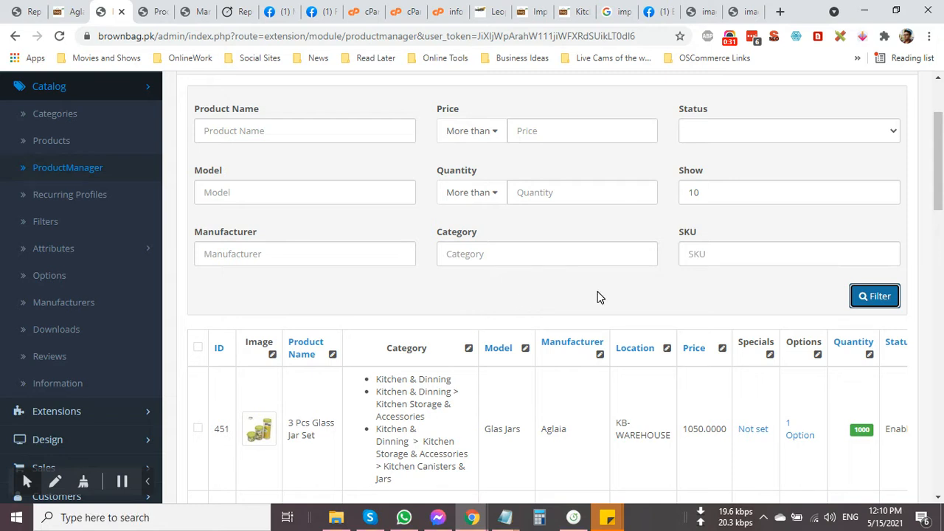
pyautogui.scroll(-4, 599, 295)
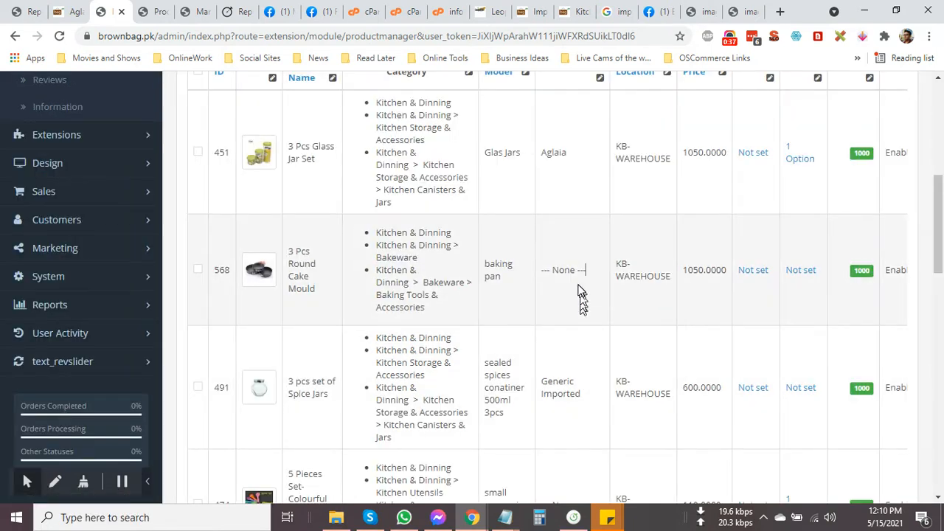
pyautogui.click(578, 270)
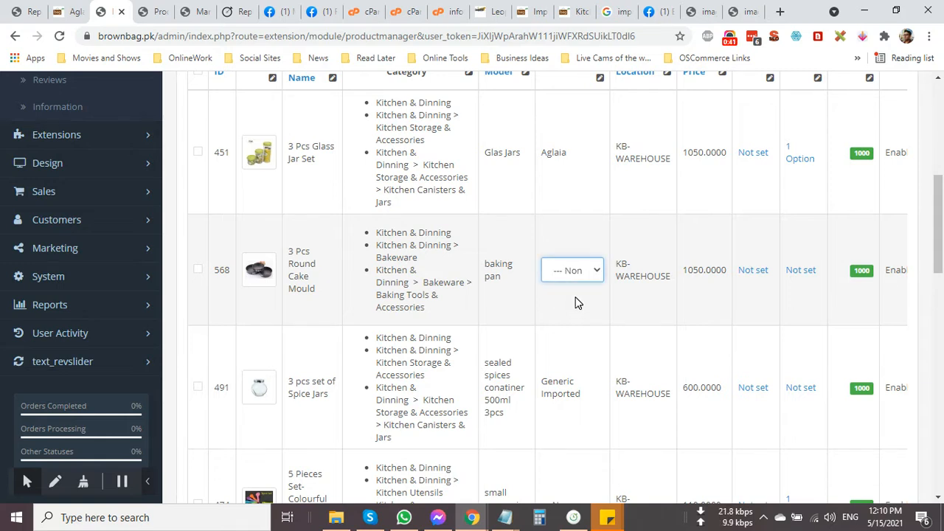
pyautogui.click(592, 272)
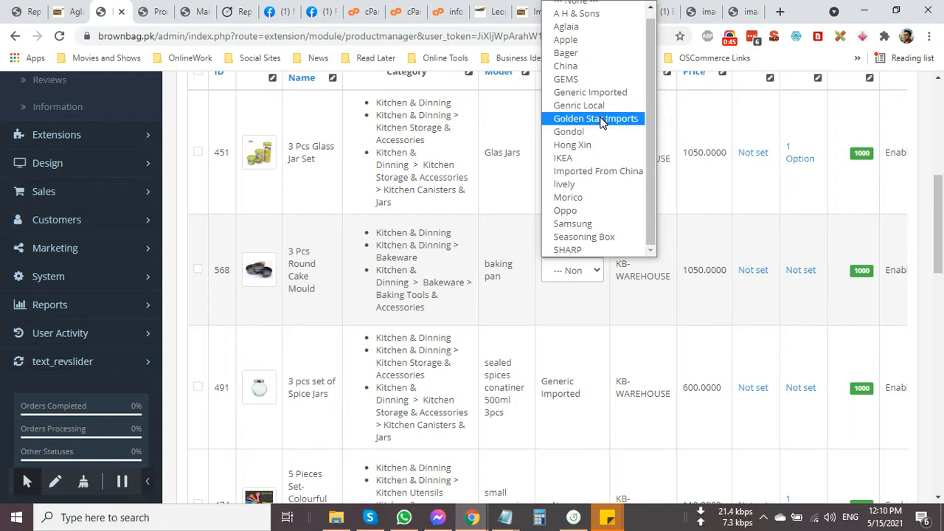
pyautogui.click(615, 92)
pyautogui.click(590, 308)
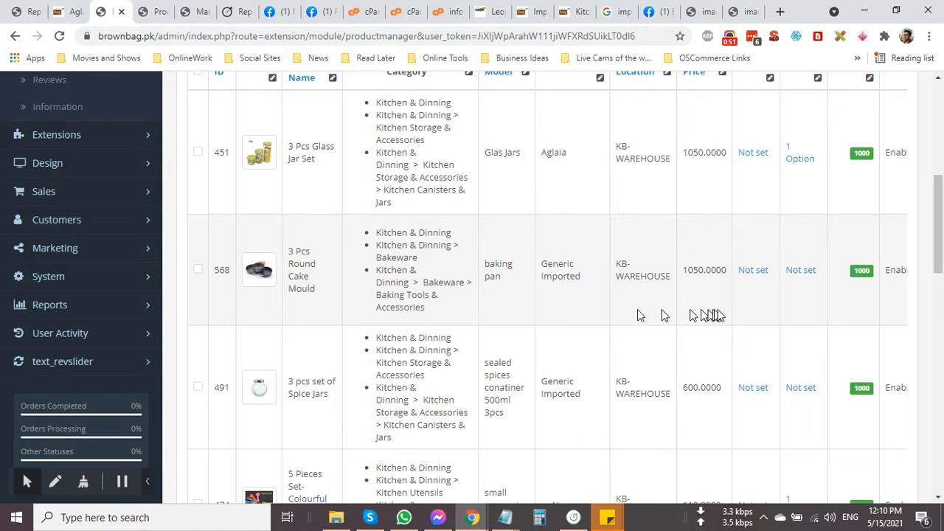
# Step: Look through the categories, models, manufacturers and prices of the products on the first page of the list
pyautogui.scroll(2, 753, 316)
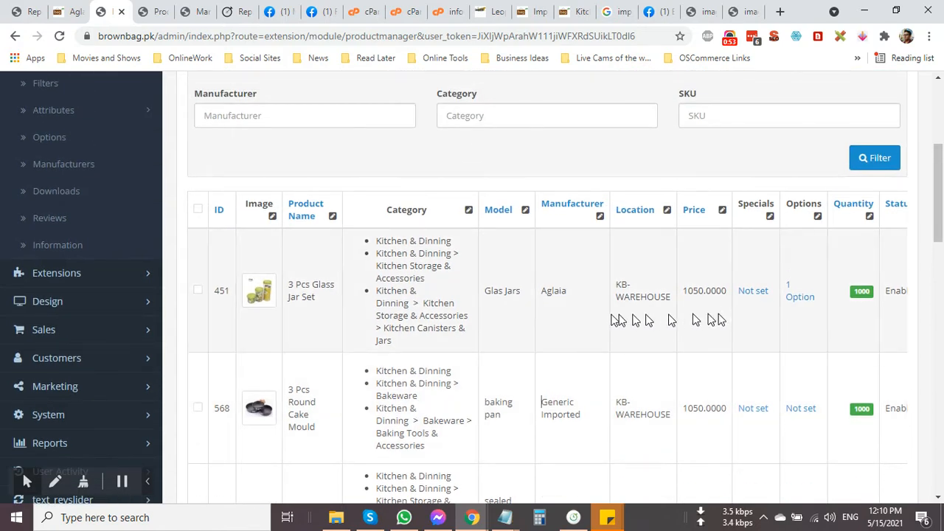
pyautogui.scroll(-1, 362, 335)
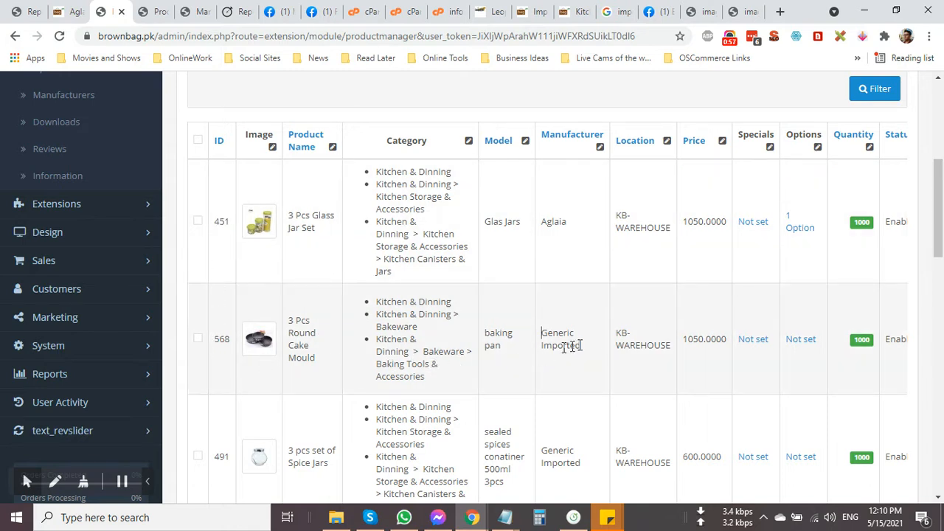
pyautogui.scroll(-2, 546, 358)
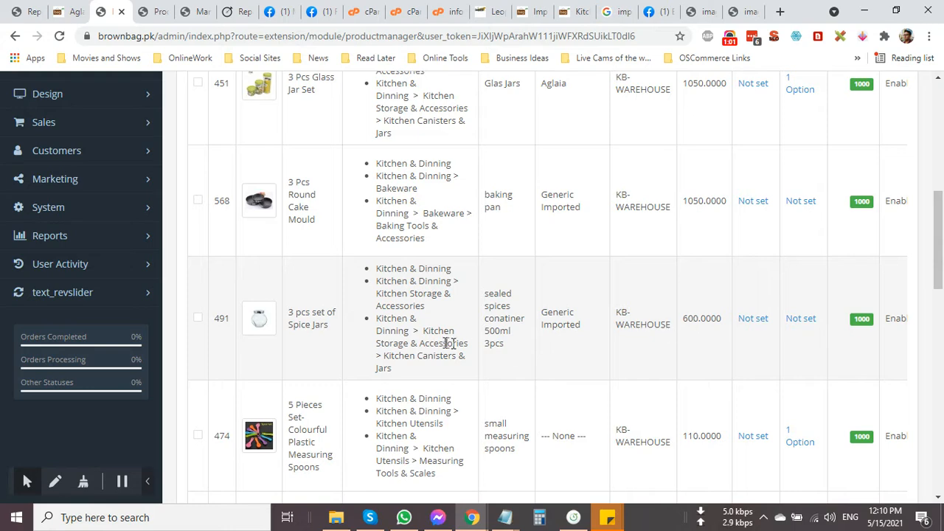
pyautogui.scroll(-3, 366, 340)
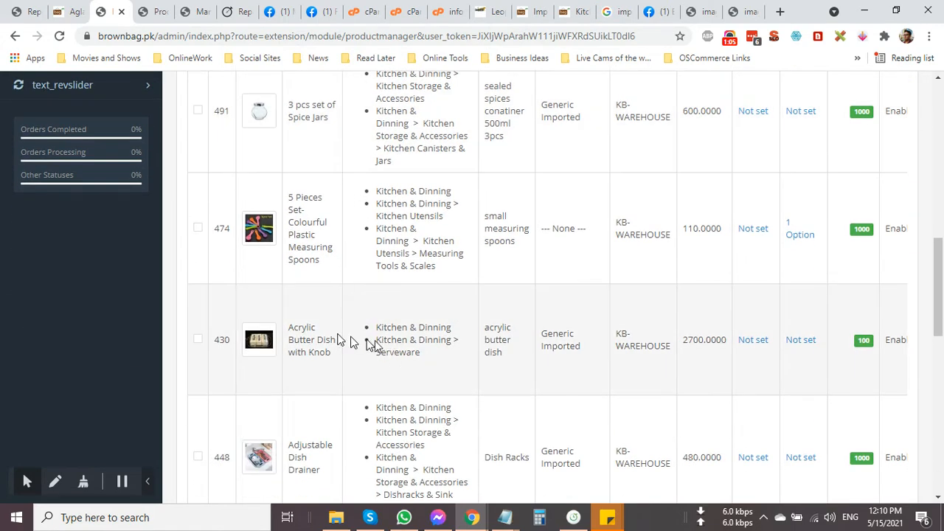
pyautogui.scroll(-2, 825, 354)
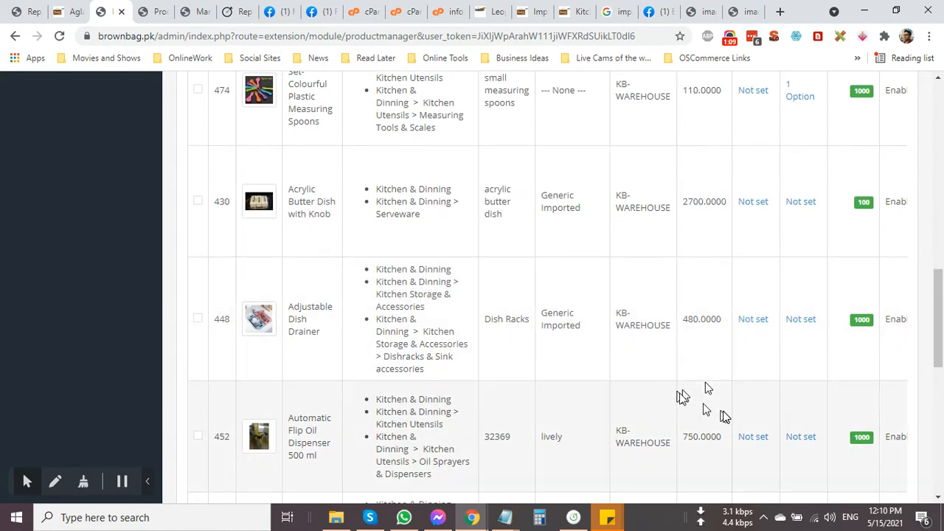
pyautogui.scroll(-8, 812, 383)
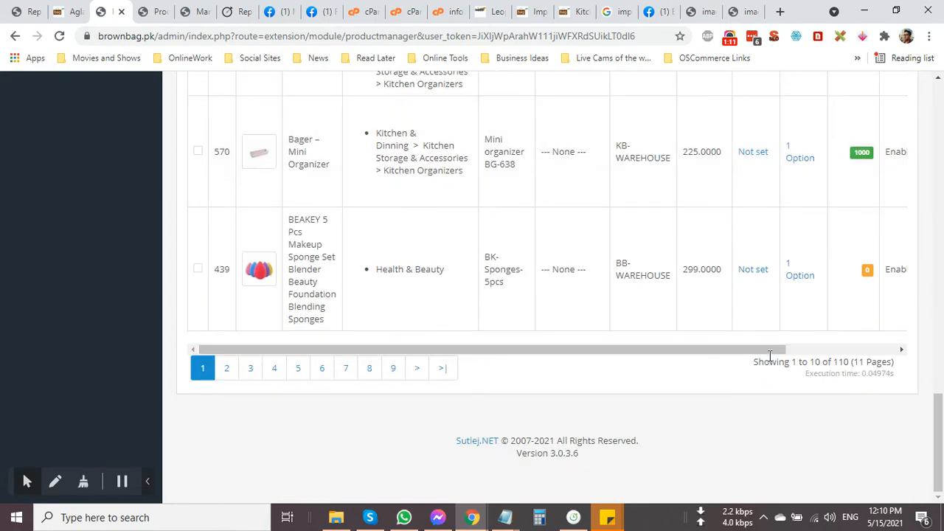
# Step: Open the 3 Pcs Glass Jar Set for quick editing and review its general details, including description and meta tags
pyautogui.click(823, 350)
pyautogui.scroll(10, 846, 310)
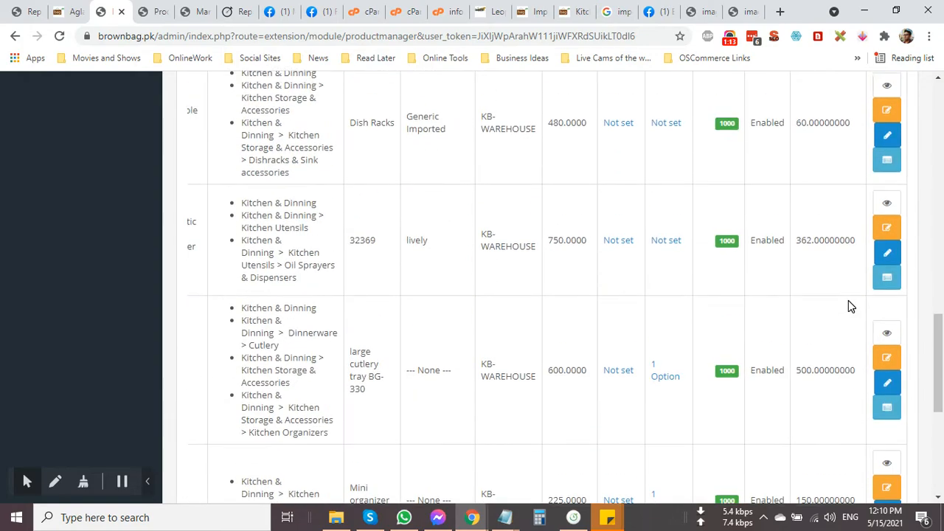
pyautogui.scroll(8, 849, 300)
pyautogui.scroll(-2, 870, 347)
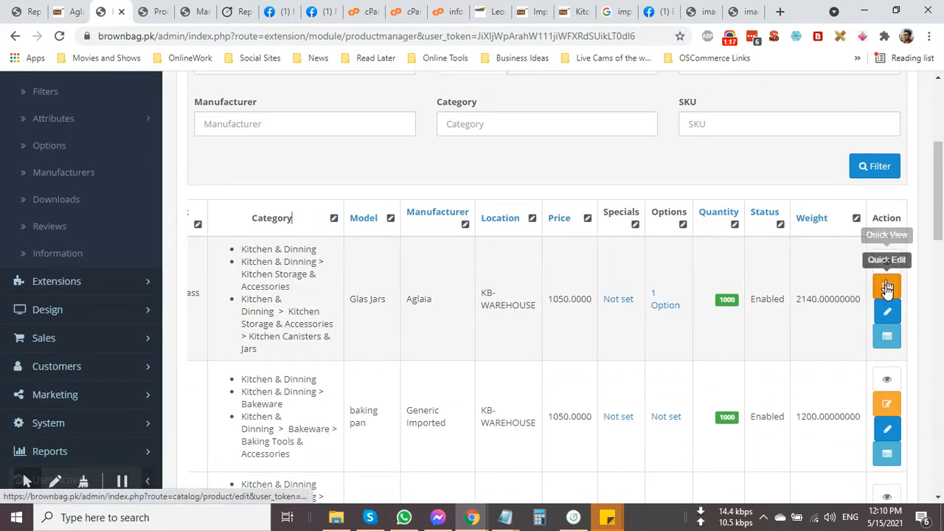
pyautogui.click(888, 287)
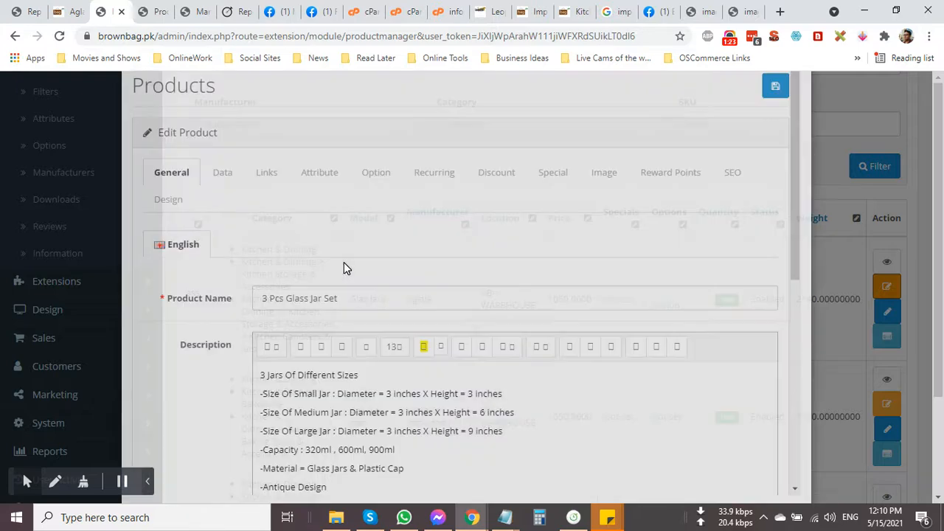
pyautogui.scroll(-4, 443, 267)
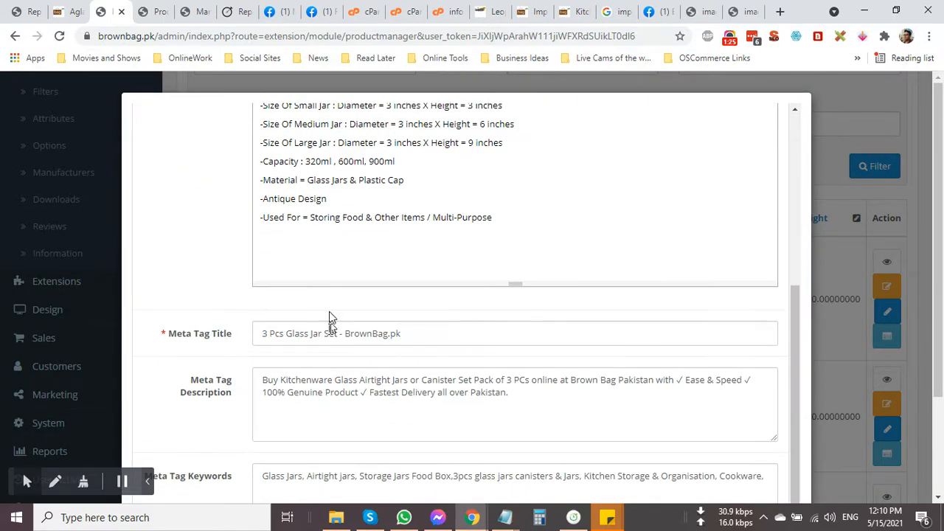
pyautogui.scroll(-1, 330, 318)
pyautogui.scroll(-2, 290, 331)
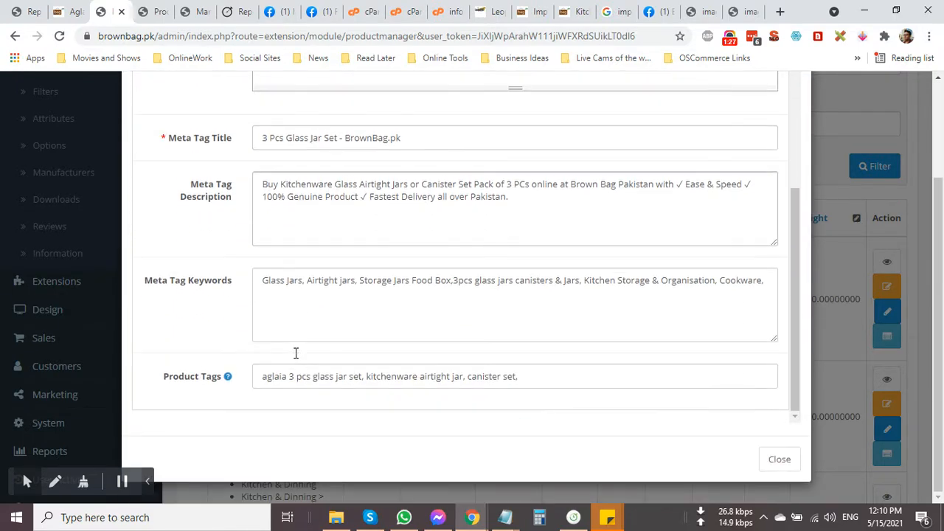
pyautogui.scroll(7, 310, 354)
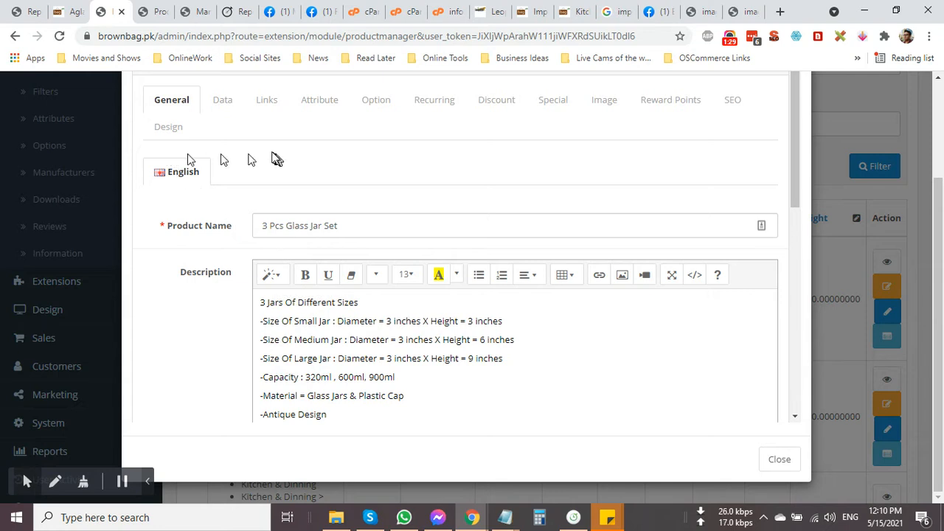
# Step: View the product's data, links and attribute settings, and close the quick edit form without saving
pyautogui.click(222, 108)
pyautogui.click(272, 111)
pyautogui.click(321, 111)
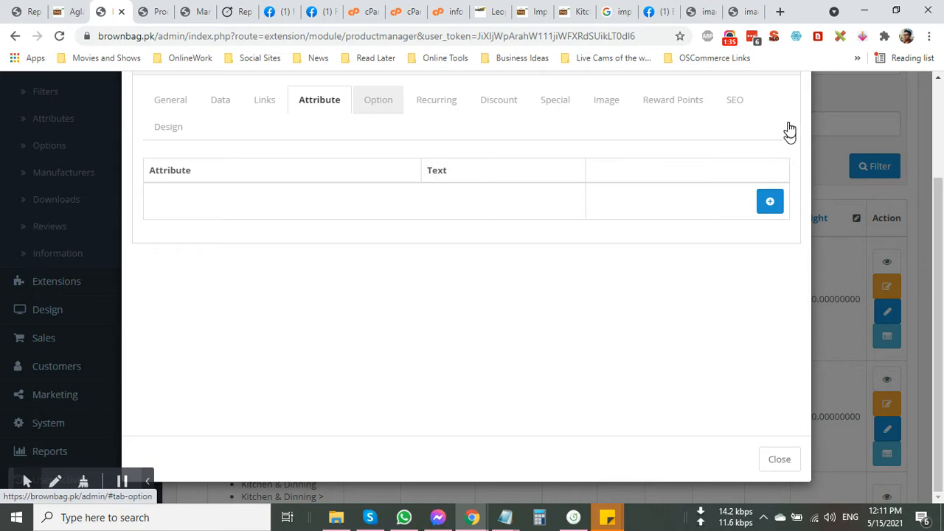
pyautogui.scroll(2, 942, 149)
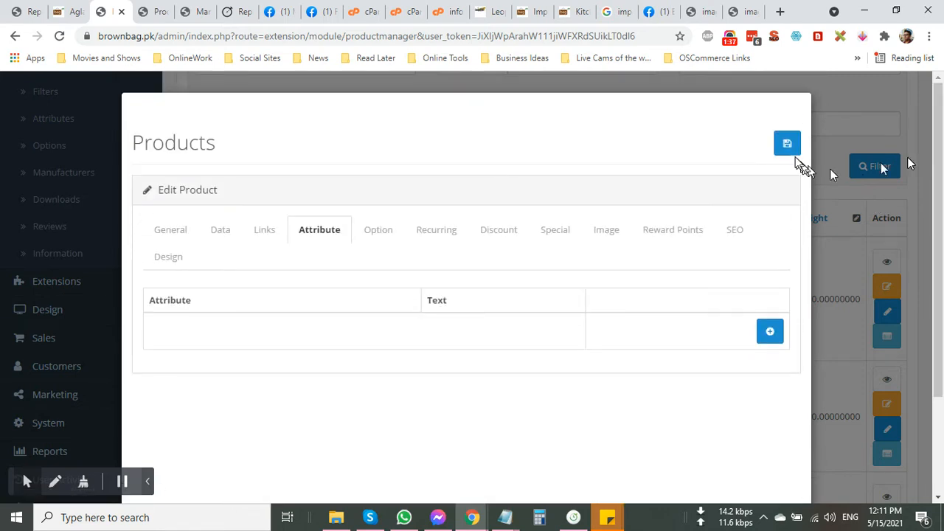
pyautogui.scroll(-2, 749, 334)
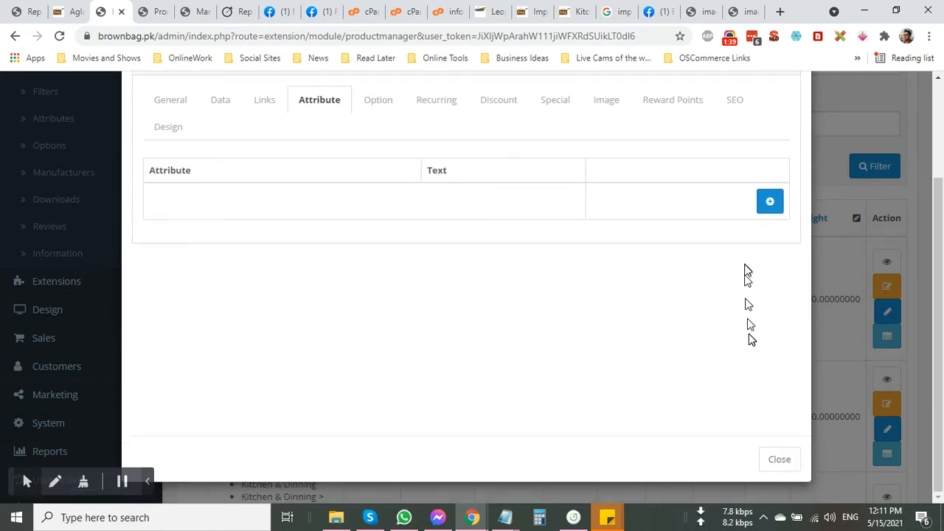
pyautogui.click(780, 464)
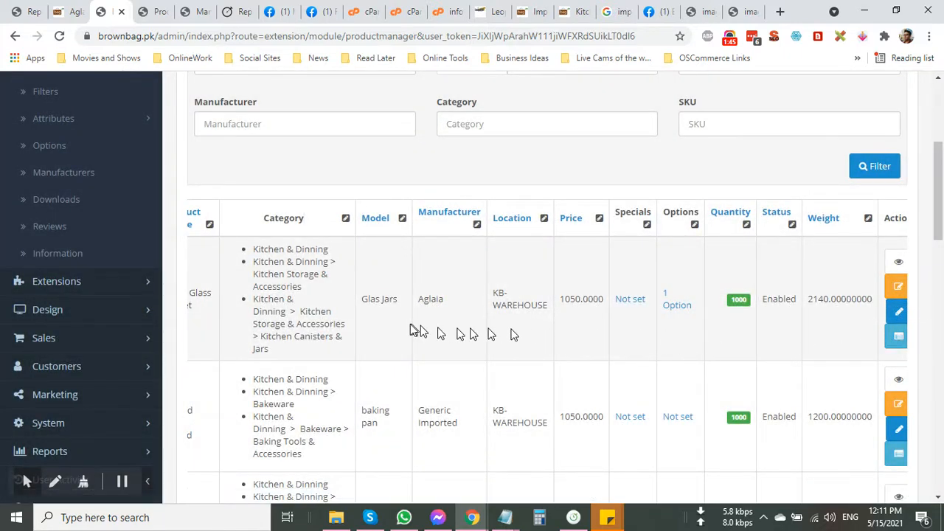
# Step: Bring the product table back to its first columns and look over the listed products up to the filters
pyautogui.scroll(-1, 394, 329)
pyautogui.scroll(-15, 399, 354)
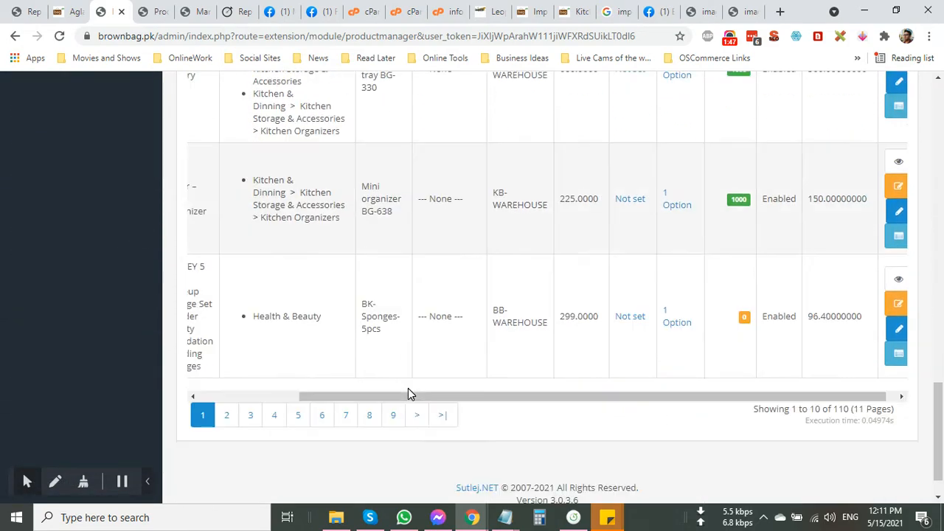
pyautogui.moveTo(475, 350); pyautogui.dragTo(375, 350)
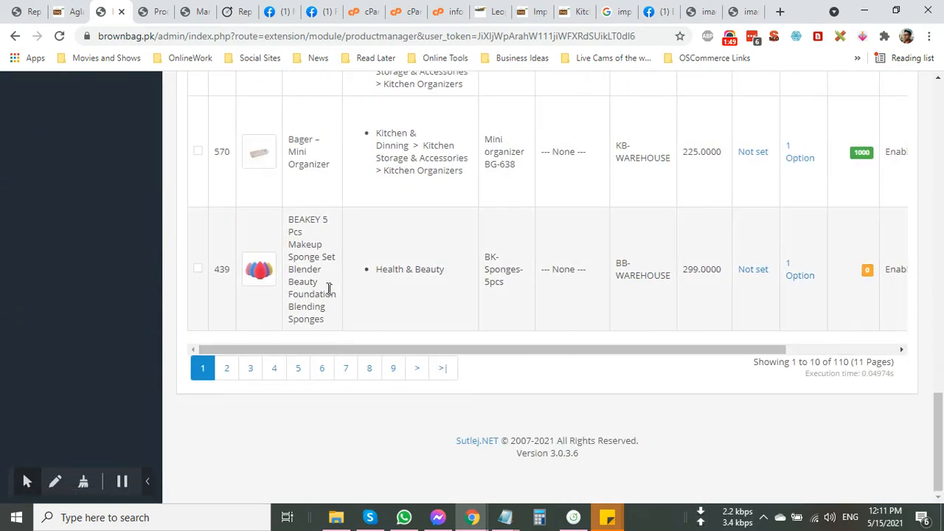
pyautogui.scroll(5, 325, 284)
pyautogui.scroll(5, 313, 267)
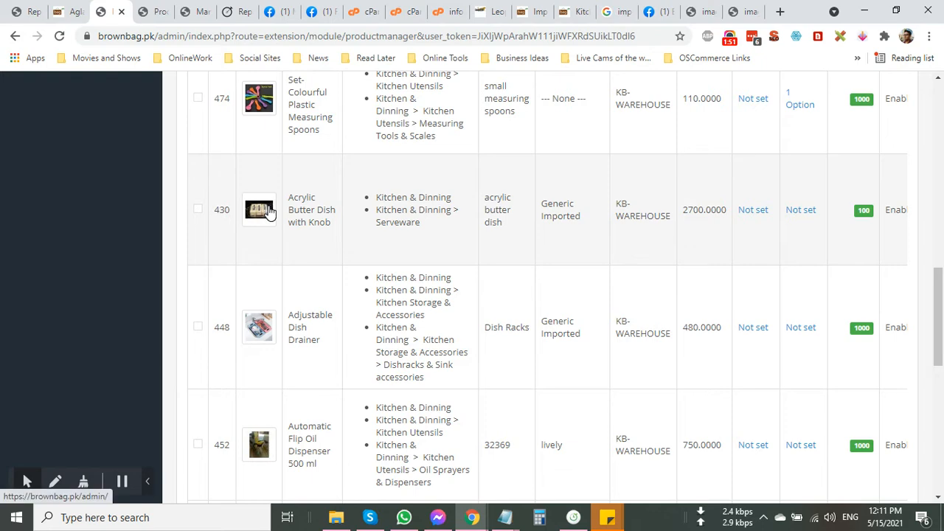
pyautogui.scroll(4, 317, 178)
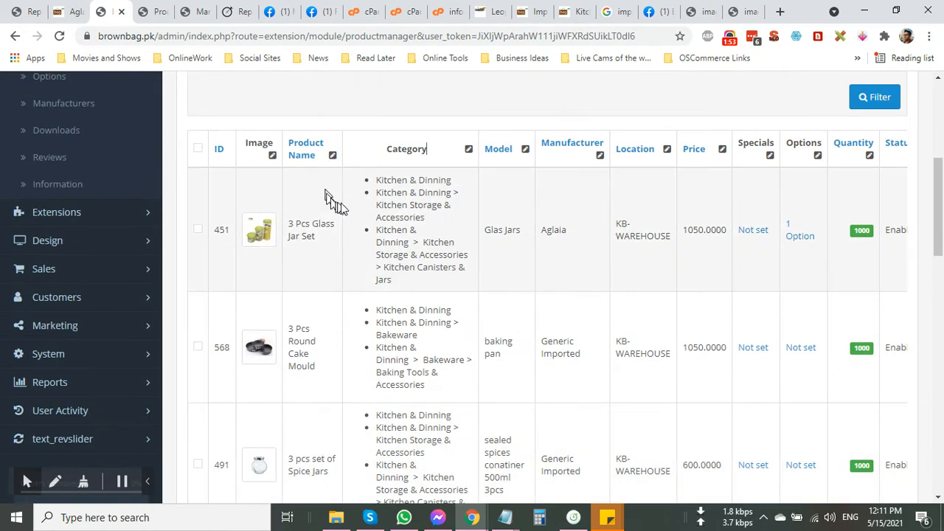
pyautogui.scroll(4, 738, 212)
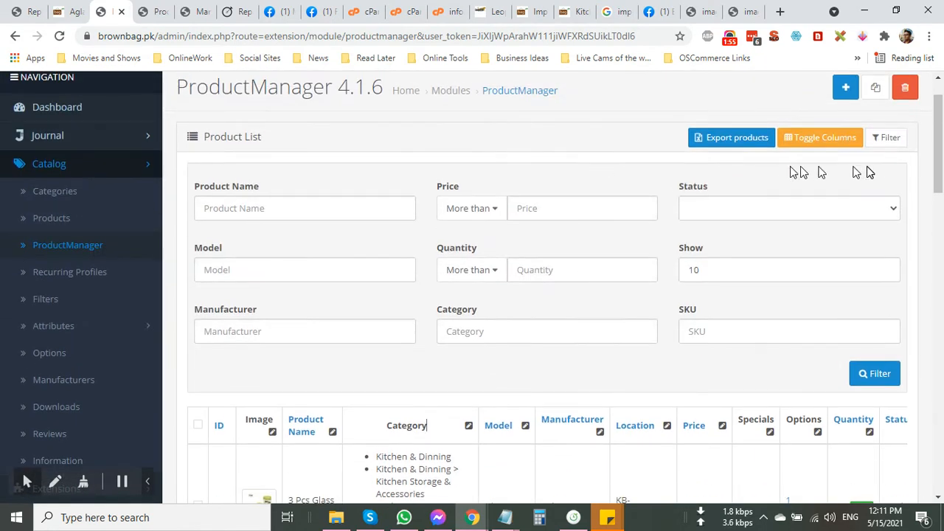
# Step: Hide the Status and Weight columns from the product list
pyautogui.click(816, 138)
pyautogui.scroll(-5, 756, 352)
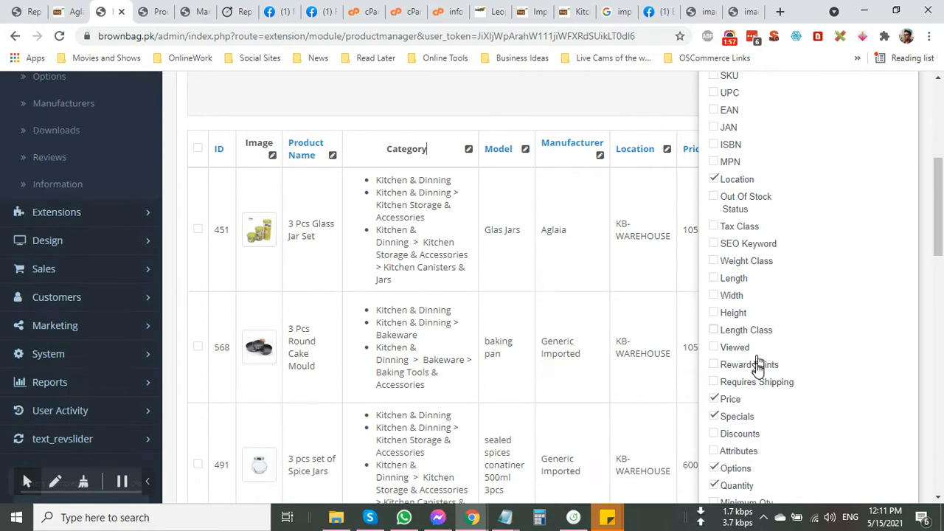
pyautogui.scroll(-2, 758, 377)
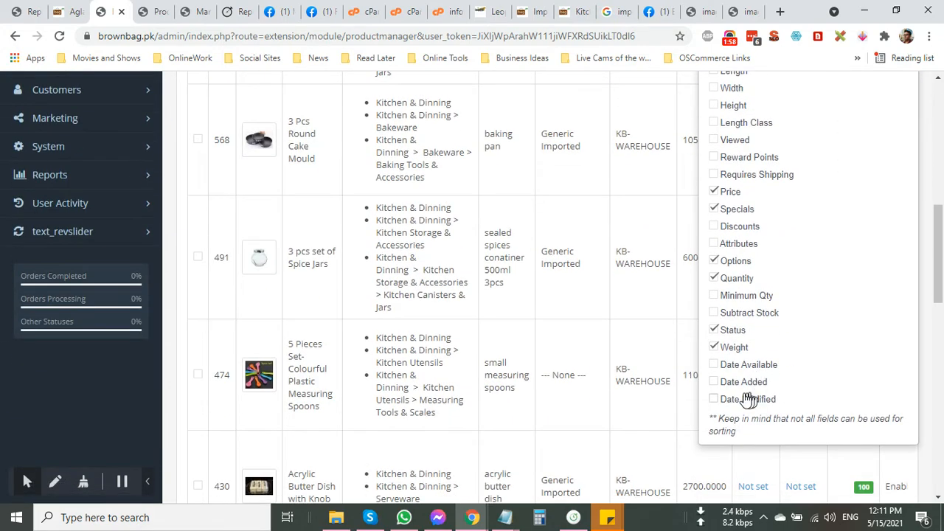
pyautogui.click(715, 330)
pyautogui.click(715, 347)
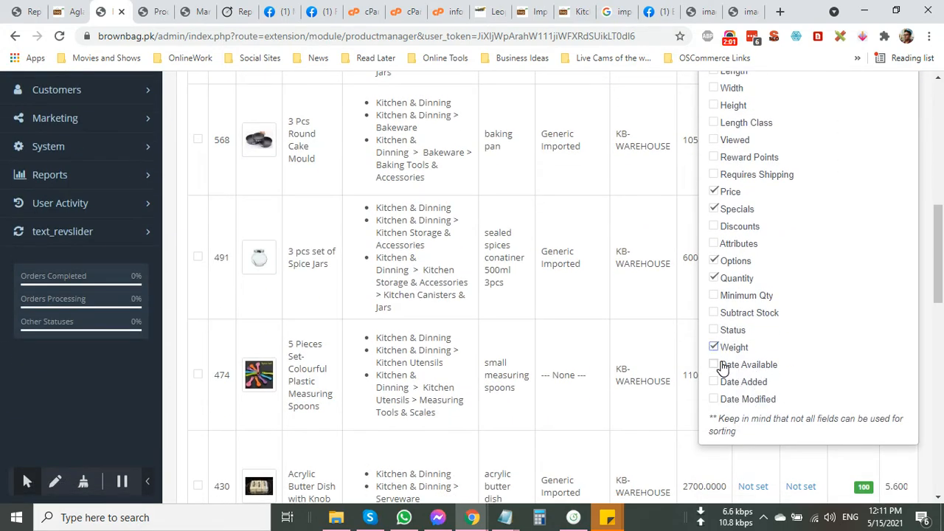
pyautogui.click(715, 347)
pyautogui.scroll(2, 731, 309)
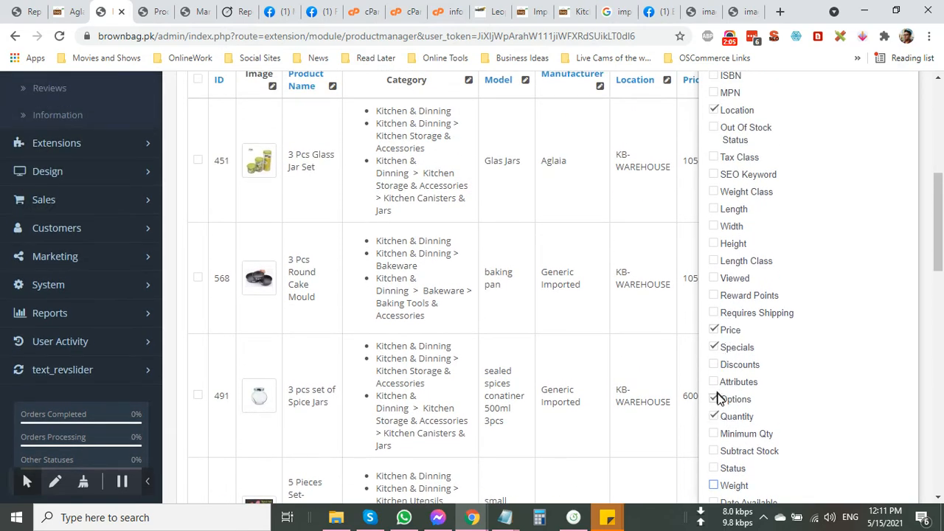
# Step: Hide the Options column from the product list, close the column chooser and check the updated table
pyautogui.click(714, 399)
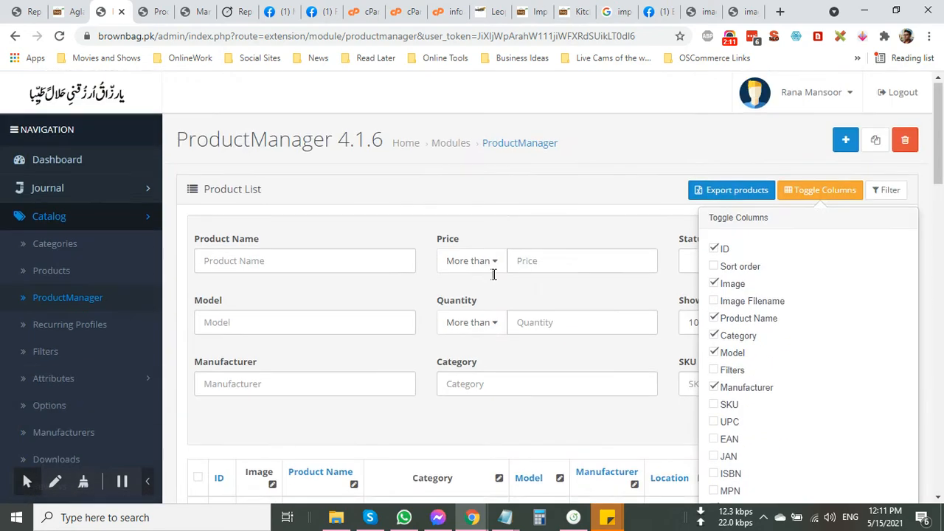
pyautogui.click(839, 196)
pyautogui.scroll(-7, 558, 270)
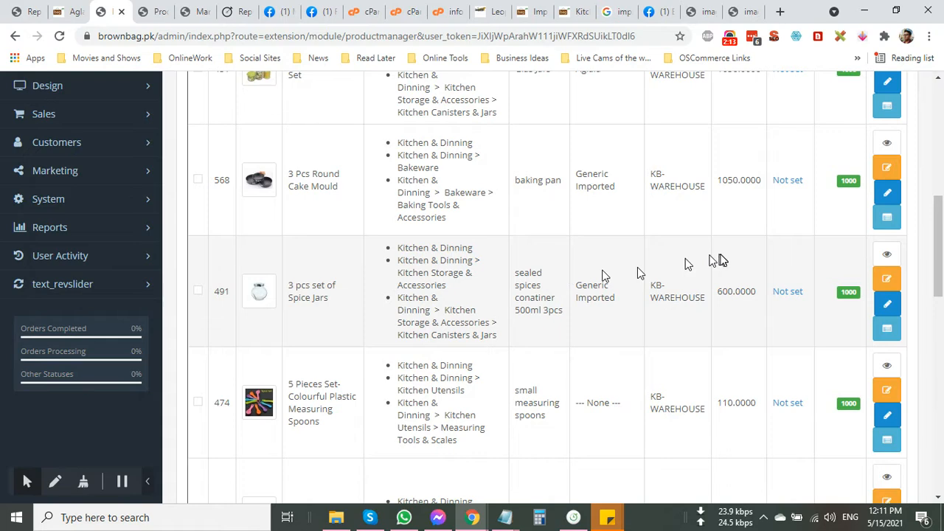
pyautogui.scroll(3, 673, 261)
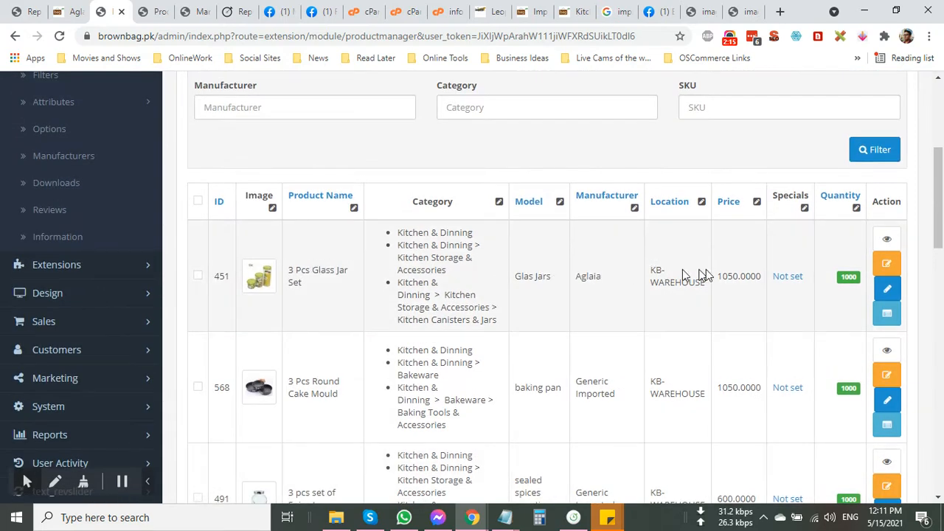
pyautogui.scroll(2, 341, 183)
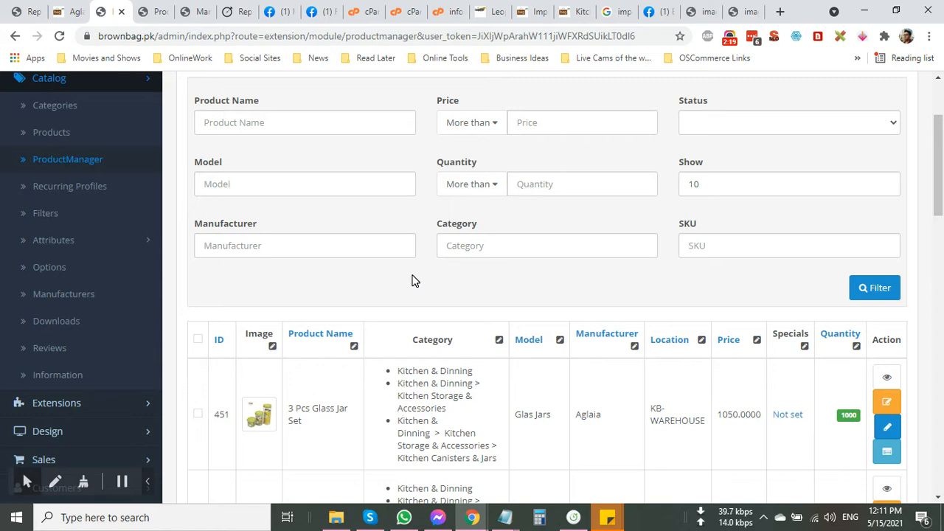
pyautogui.scroll(2, 384, 277)
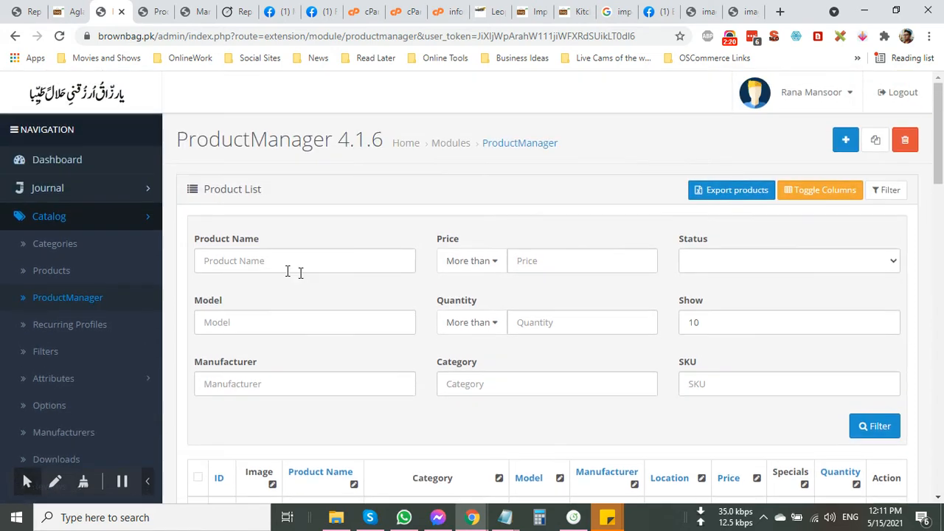
# Step: Reload the ProductManager page and go to the product rows below the filters
pyautogui.click(96, 302)
pyautogui.scroll(-3, 312, 274)
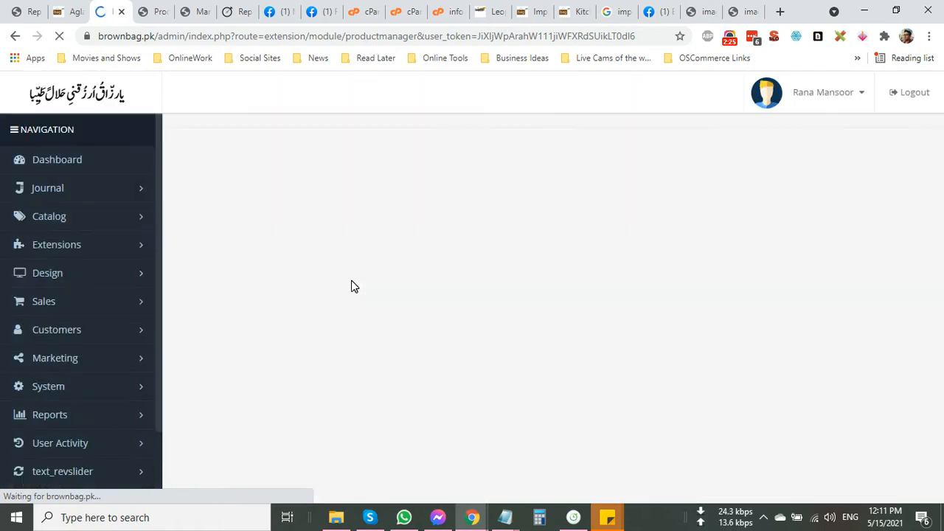
pyautogui.scroll(-2, 416, 302)
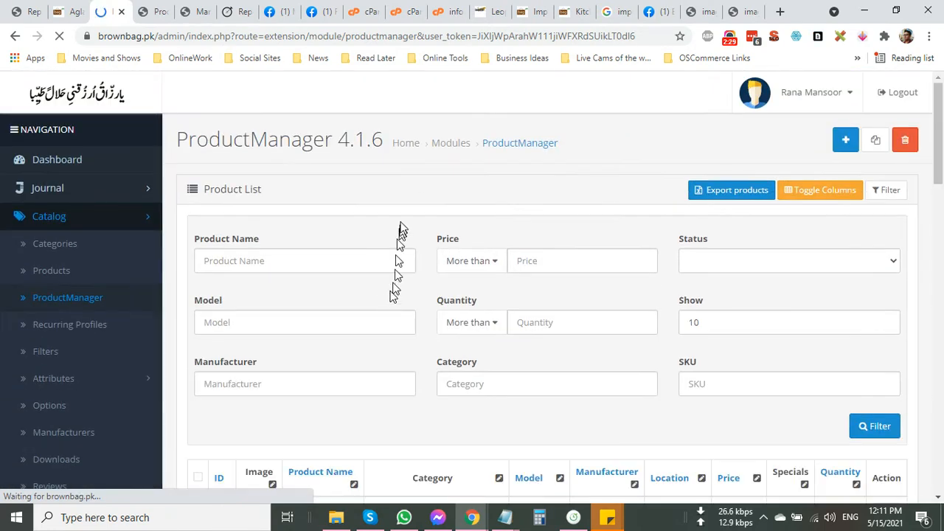
pyautogui.scroll(-3, 480, 222)
pyautogui.scroll(-2, 465, 275)
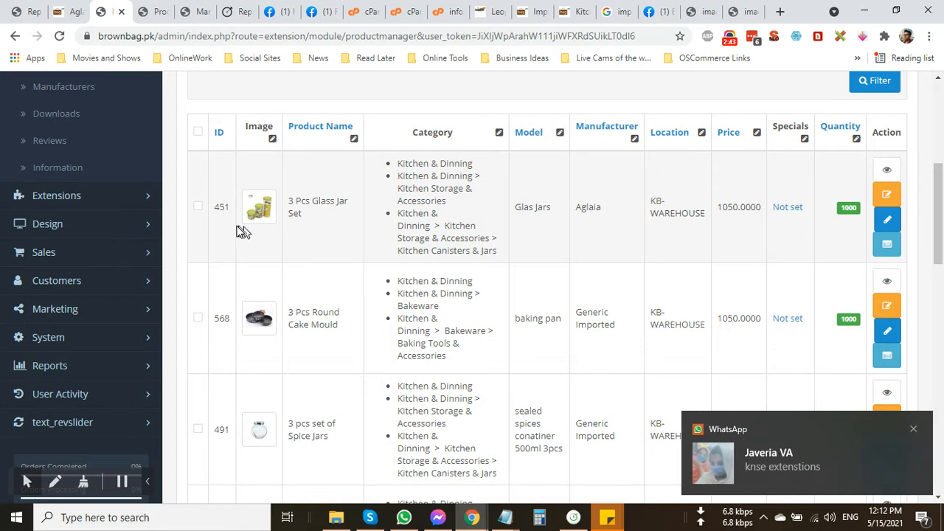
# Step: Highlight the 3 Pcs Glass Jar Set's ID and look over the product rows, their columns and the filters
pyautogui.doubleClick(216, 207)
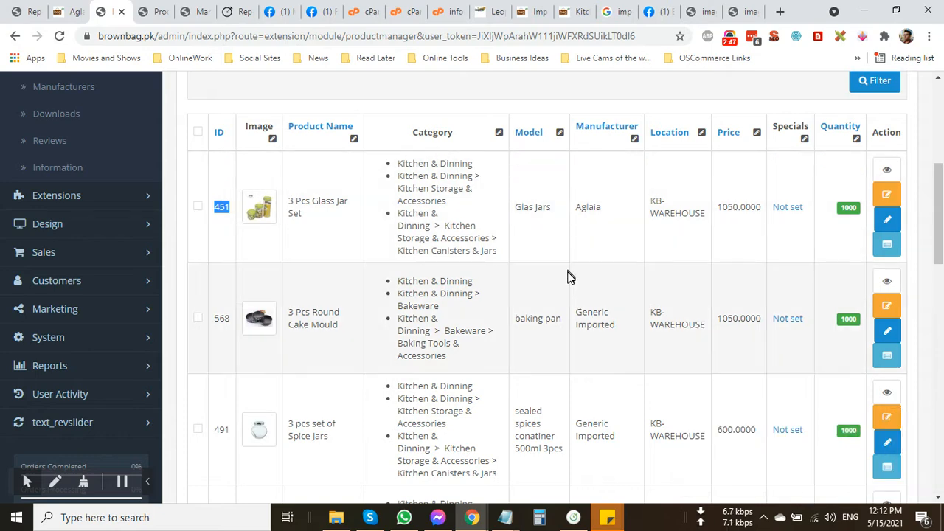
pyautogui.scroll(-3, 300, 289)
pyautogui.scroll(4, 302, 295)
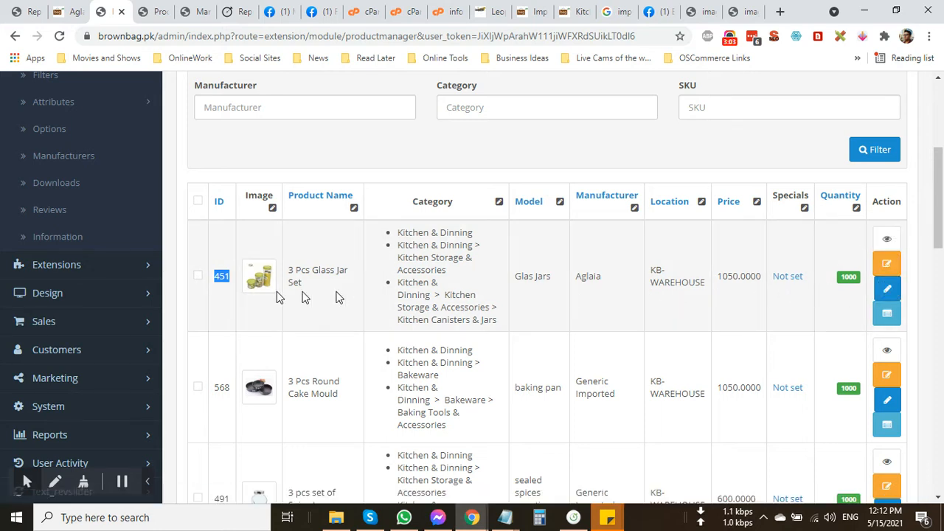
pyautogui.scroll(3, 430, 302)
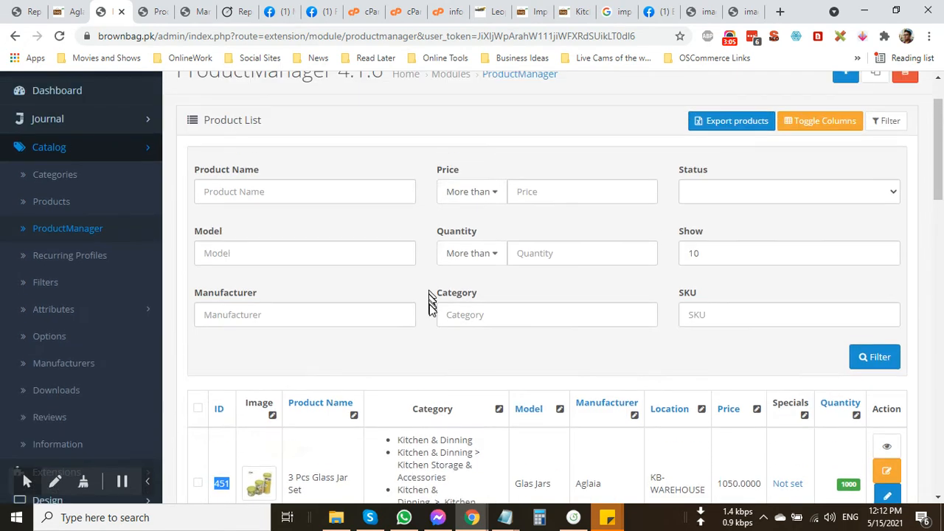
pyautogui.scroll(1, 122, 262)
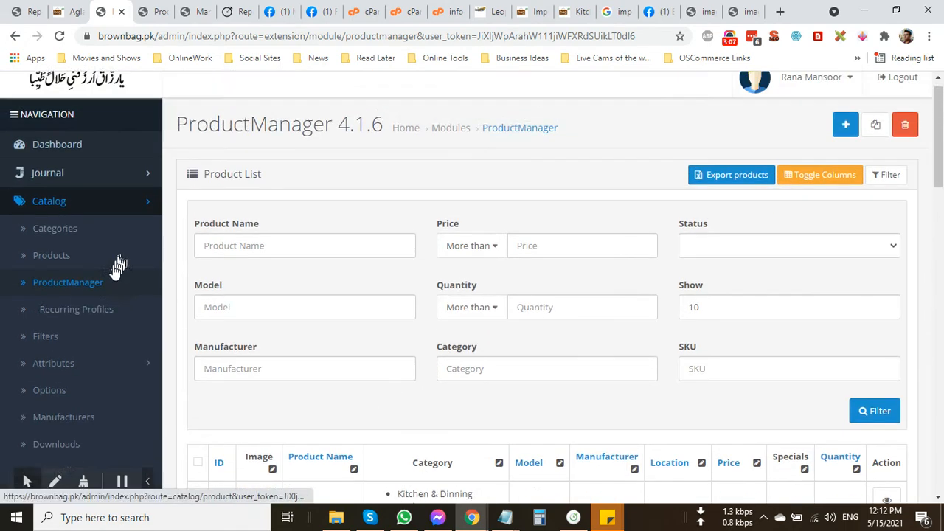
pyautogui.scroll(-5, 480, 270)
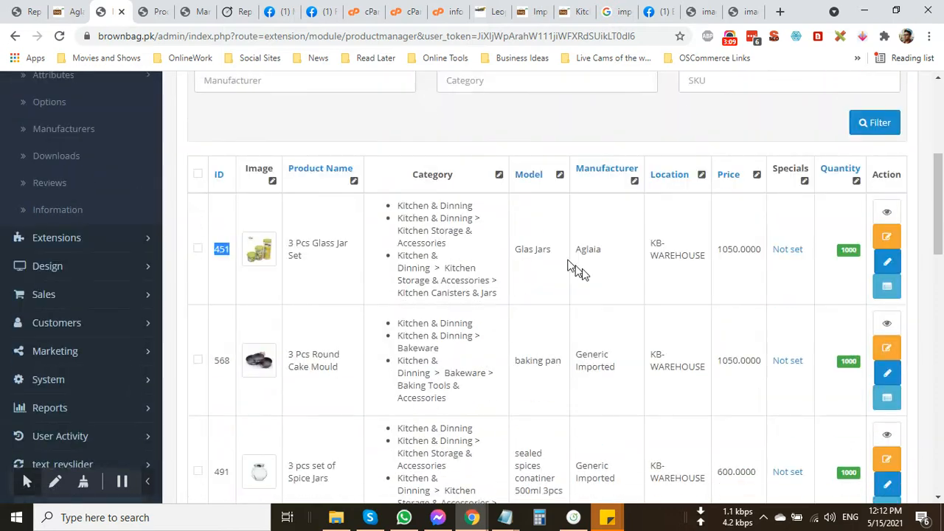
pyautogui.scroll(-1, 578, 270)
# Step: View the Silicone Dish Washing Gloves product on the storefront and dismiss the newsletter popup
pyautogui.click(889, 172)
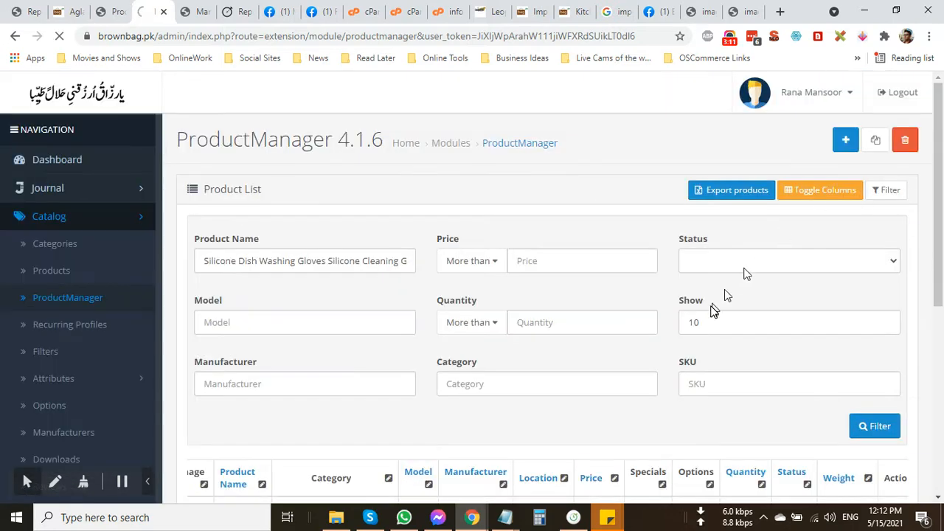
pyautogui.scroll(-6, 738, 314)
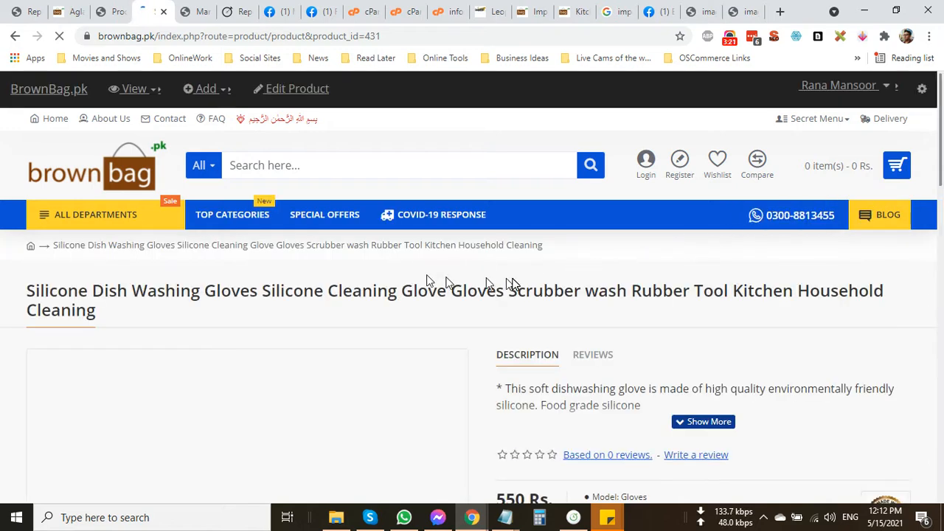
pyautogui.scroll(-1, 487, 280)
pyautogui.moveTo(878, 92)
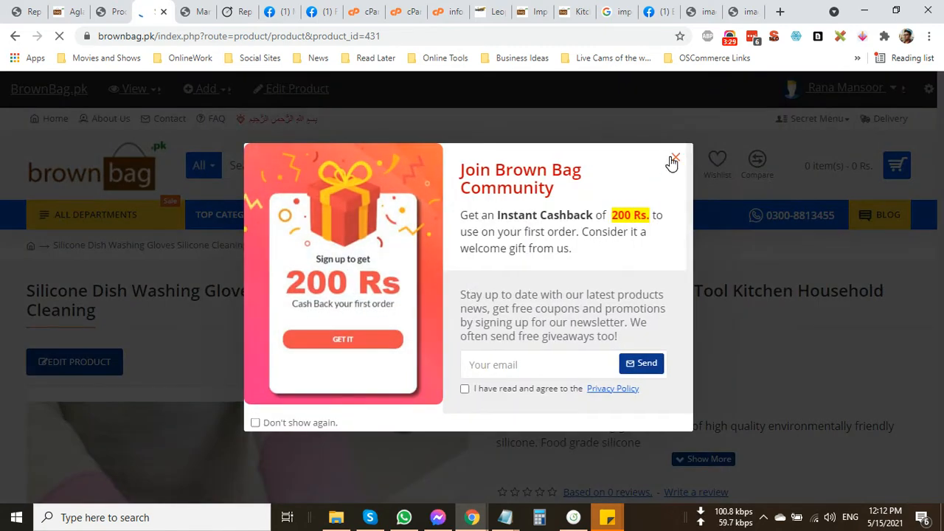
pyautogui.click(674, 160)
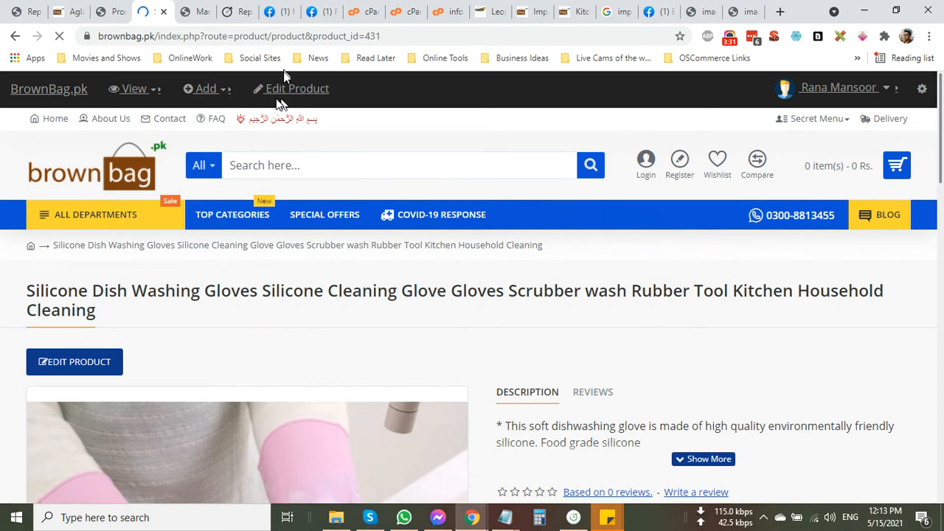
# Step: Open the gloves product for editing from its store page, and return to that page to look over its content and related products
pyautogui.click(85, 364)
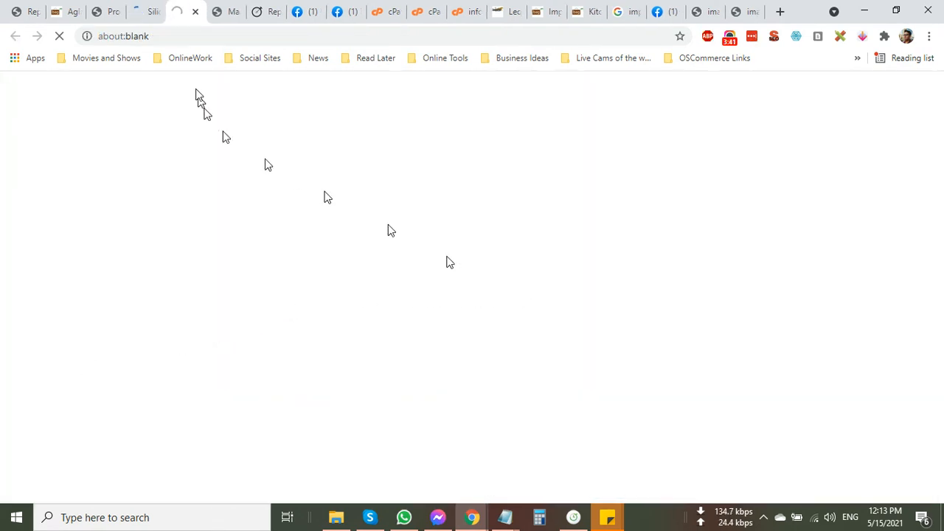
pyautogui.click(159, 11)
pyautogui.scroll(-5, 317, 280)
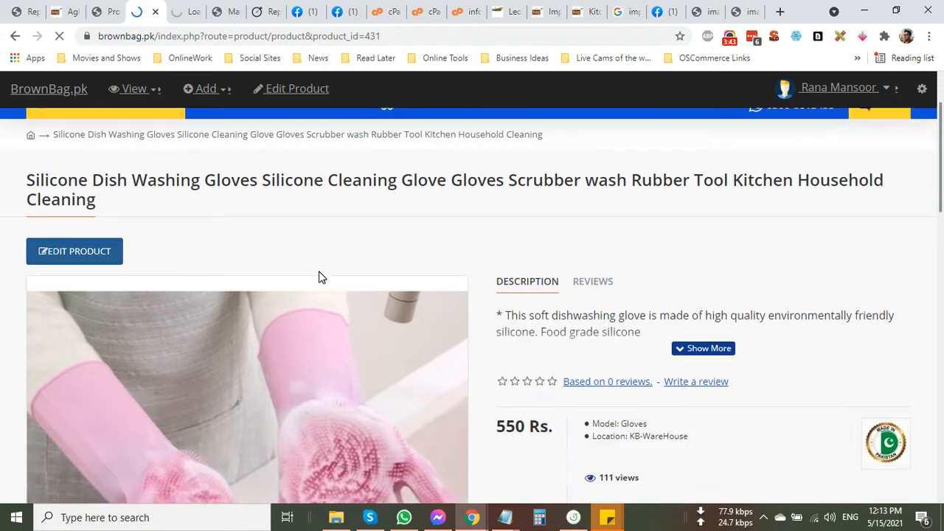
pyautogui.scroll(-10, 318, 287)
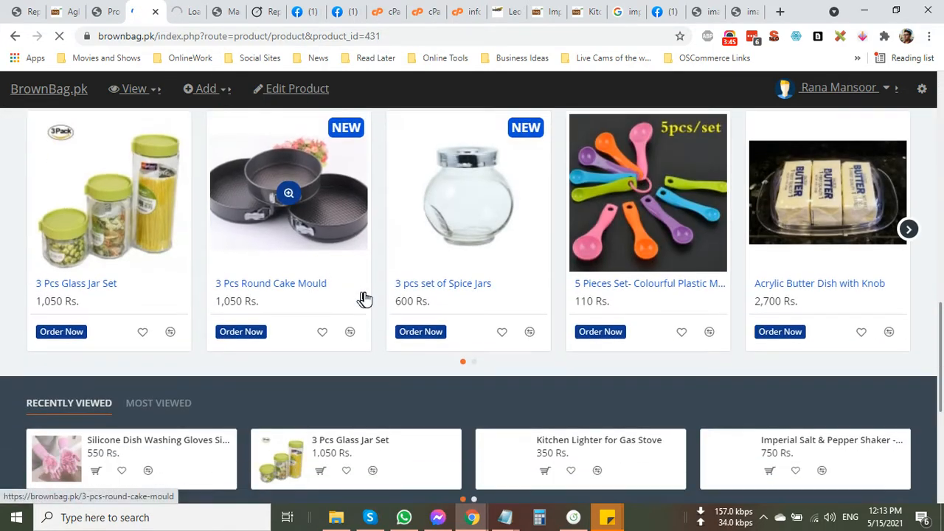
pyautogui.scroll(15, 310, 303)
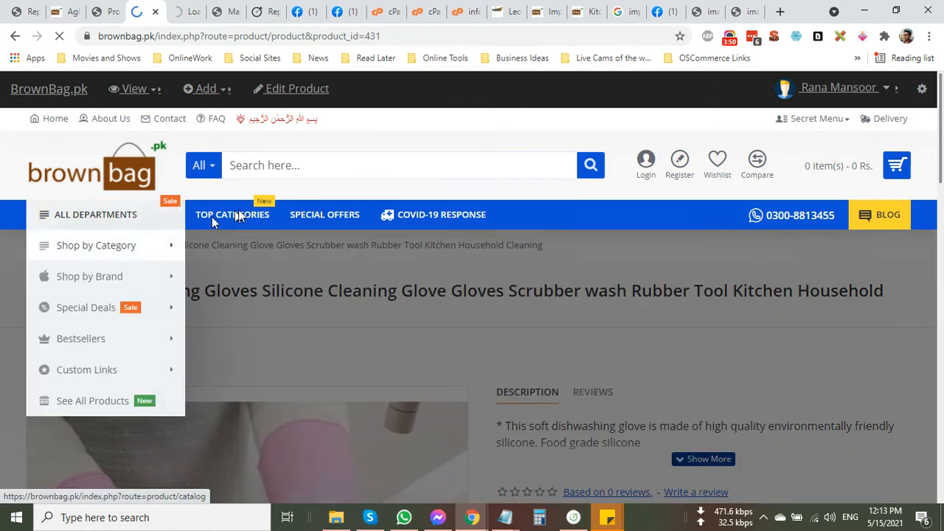
# Step: Browse the store's top categories and special offers, open the Medical Supplies category and dismiss the newsletter popup
pyautogui.moveTo(243, 221)
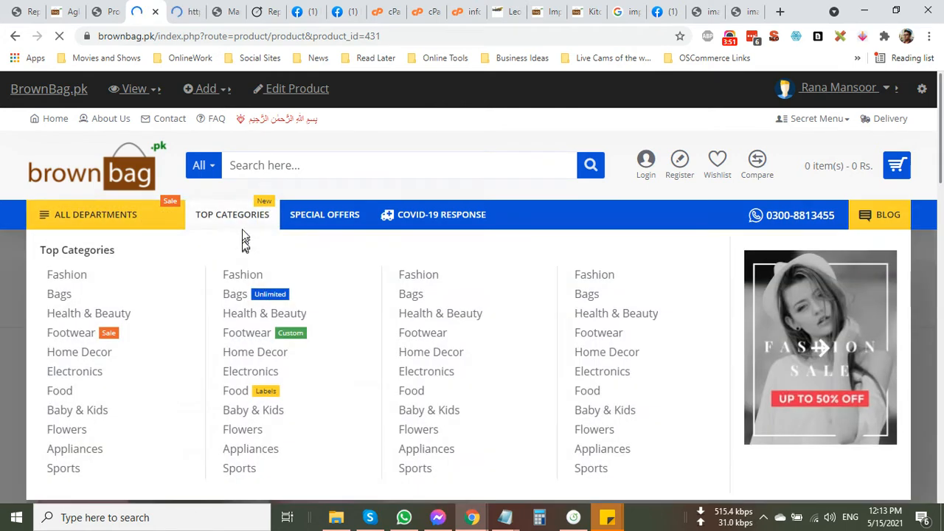
pyautogui.moveTo(320, 217)
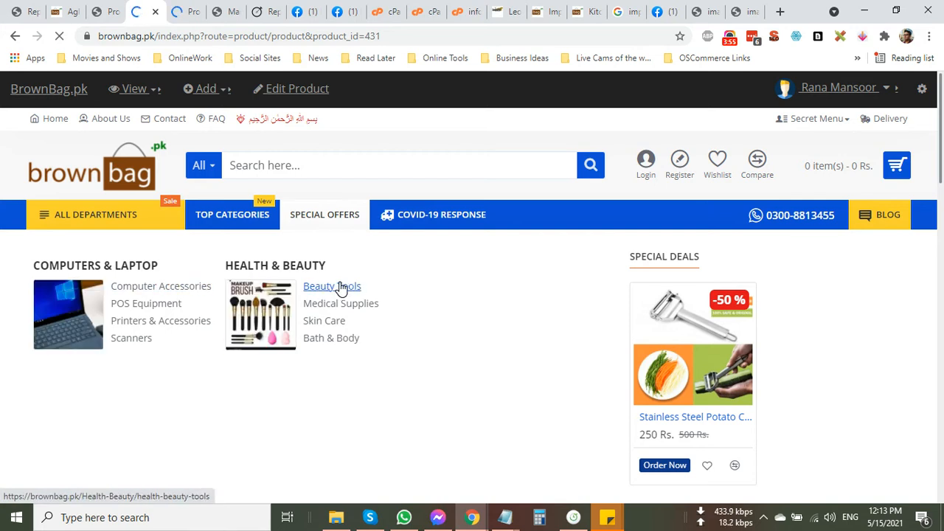
pyautogui.click(322, 306)
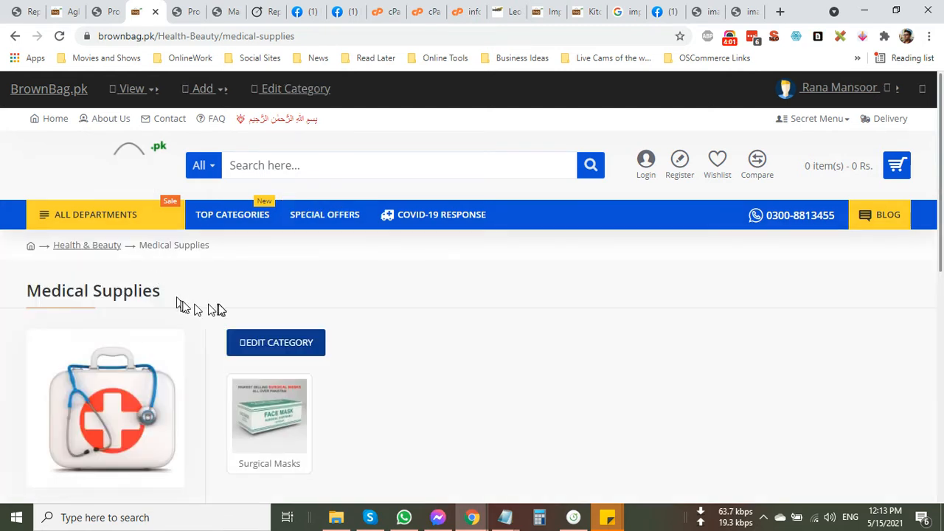
pyautogui.scroll(-1, 206, 309)
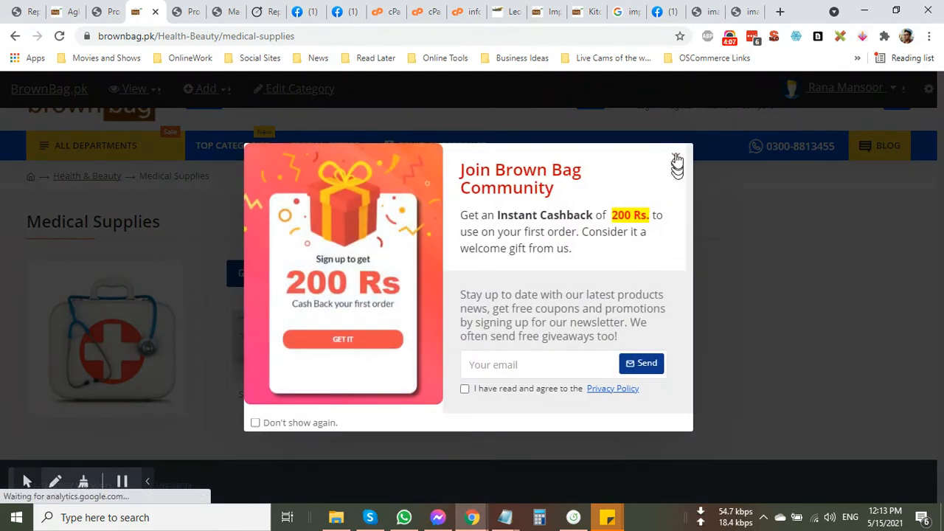
pyautogui.click(677, 159)
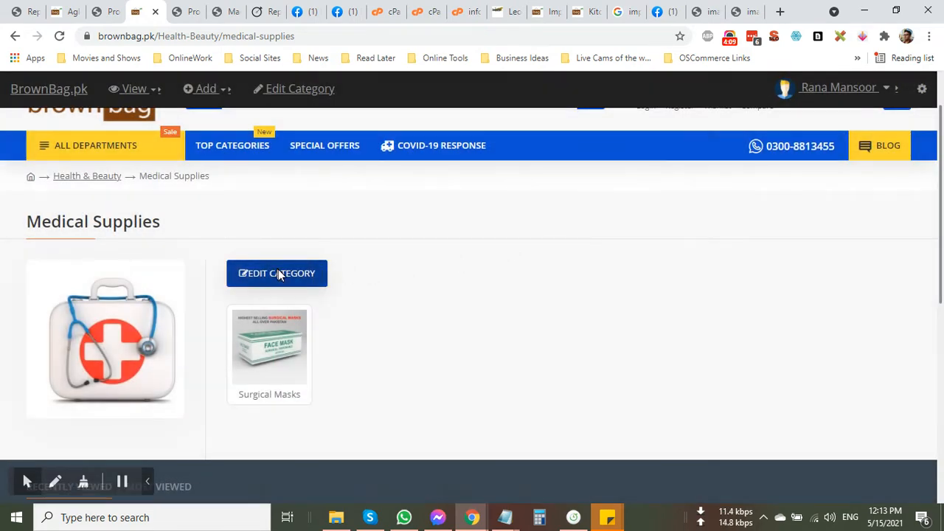
# Step: Open the Medical Supplies category for editing and review its general details, including the description and meta tags
pyautogui.click(279, 274)
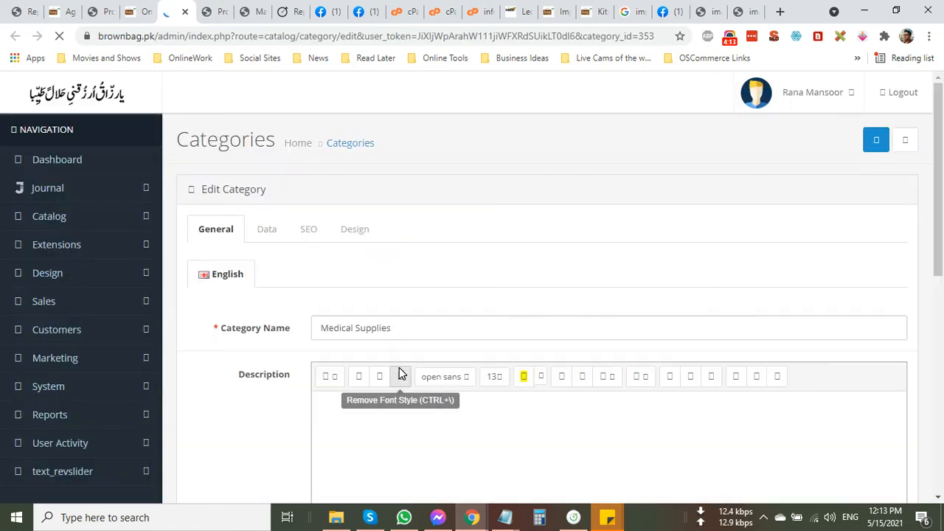
pyautogui.scroll(-2, 272, 406)
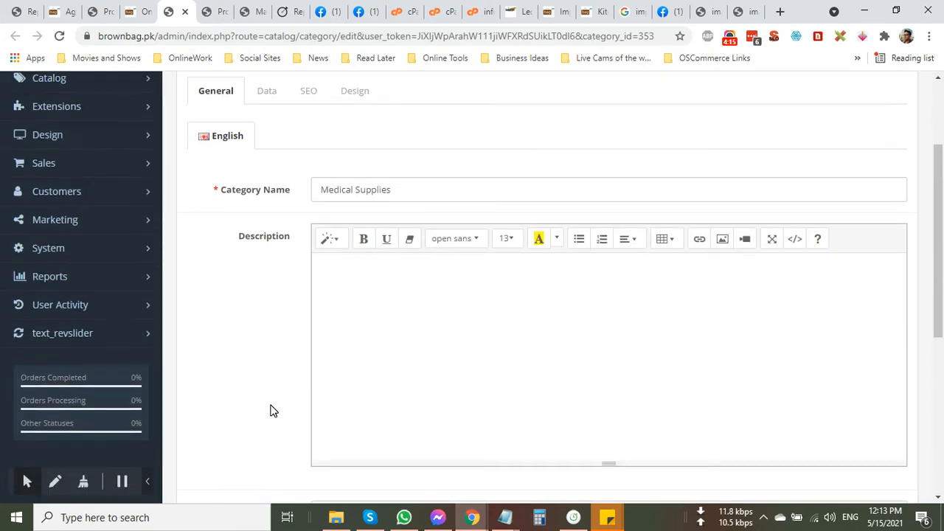
pyautogui.scroll(-5, 279, 354)
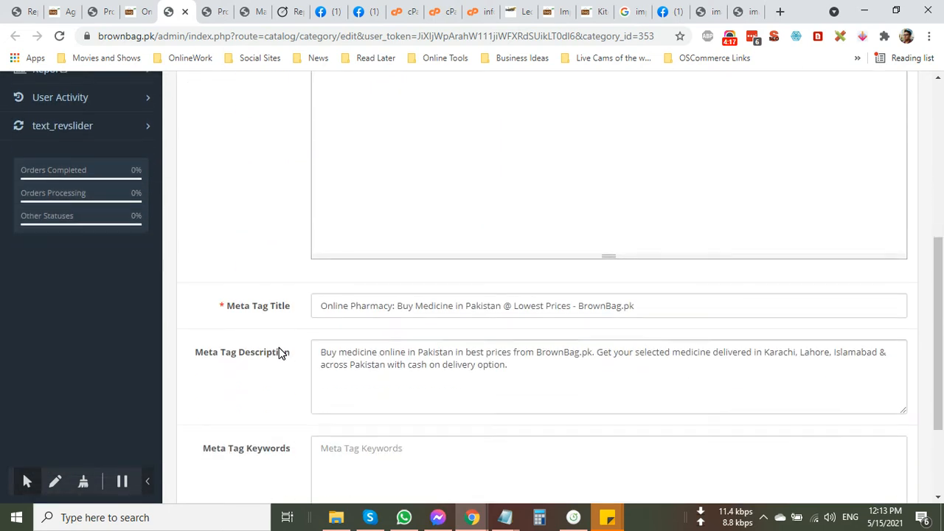
pyautogui.scroll(3, 294, 376)
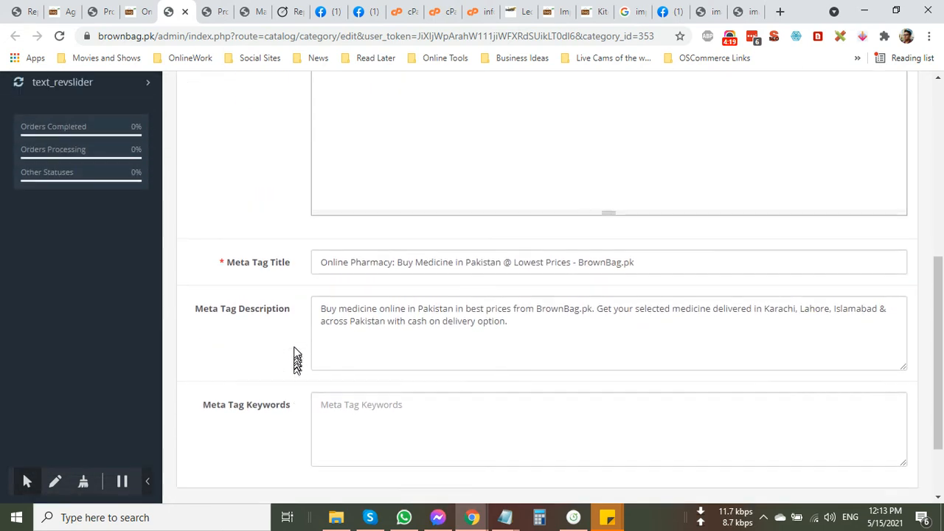
pyautogui.scroll(4, 298, 344)
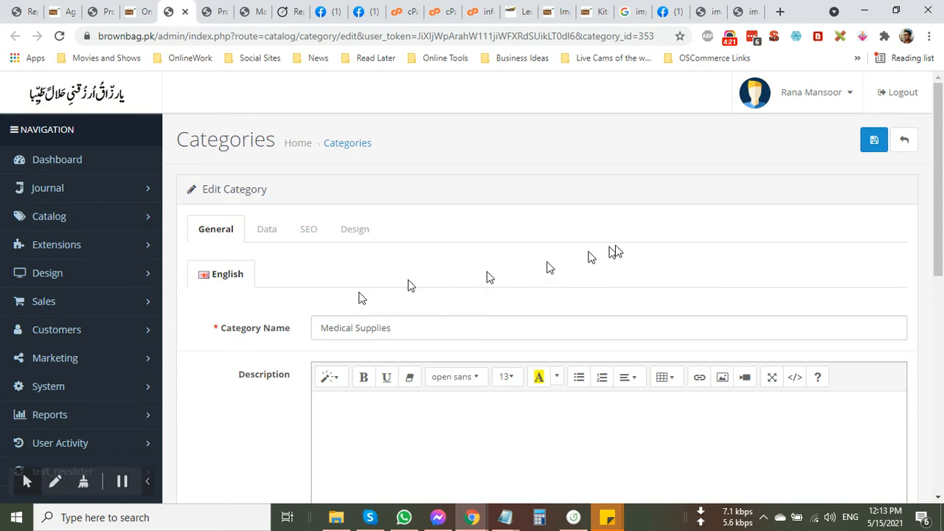
# Step: View the category's data and SEO settings, and leave the edit form without saving
pyautogui.click(270, 236)
pyautogui.scroll(-4, 297, 355)
pyautogui.scroll(4, 295, 373)
pyautogui.click(319, 235)
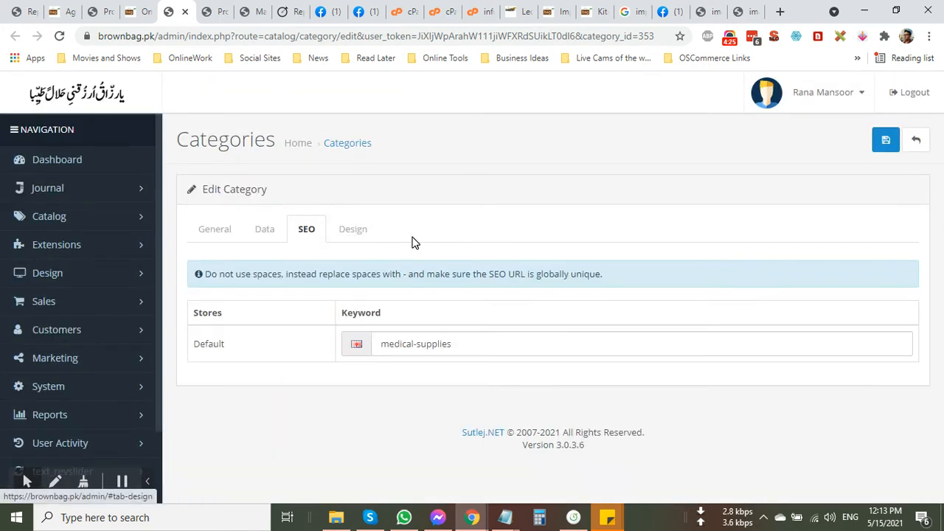
pyautogui.click(917, 140)
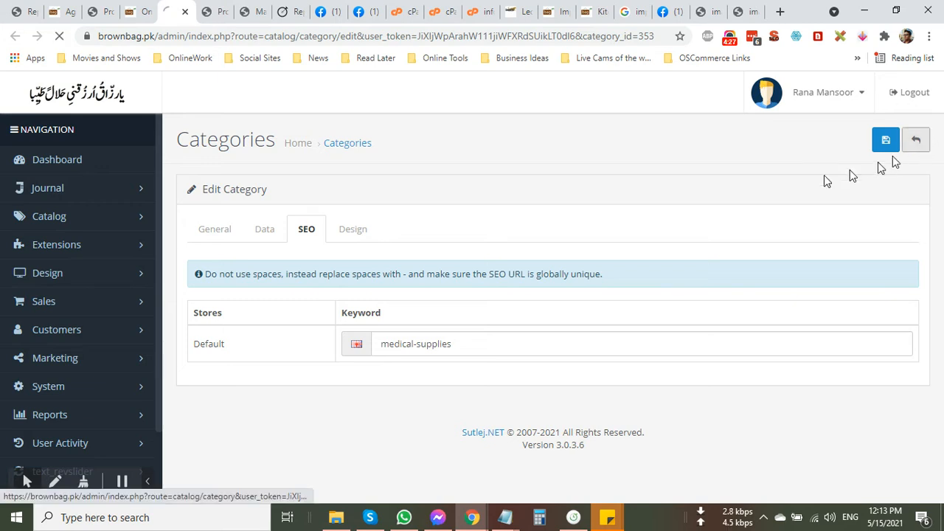
# Step: Return to the store's Medical Supplies page and open its Surgical Masks subcategory
pyautogui.click(137, 11)
pyautogui.scroll(2, 387, 258)
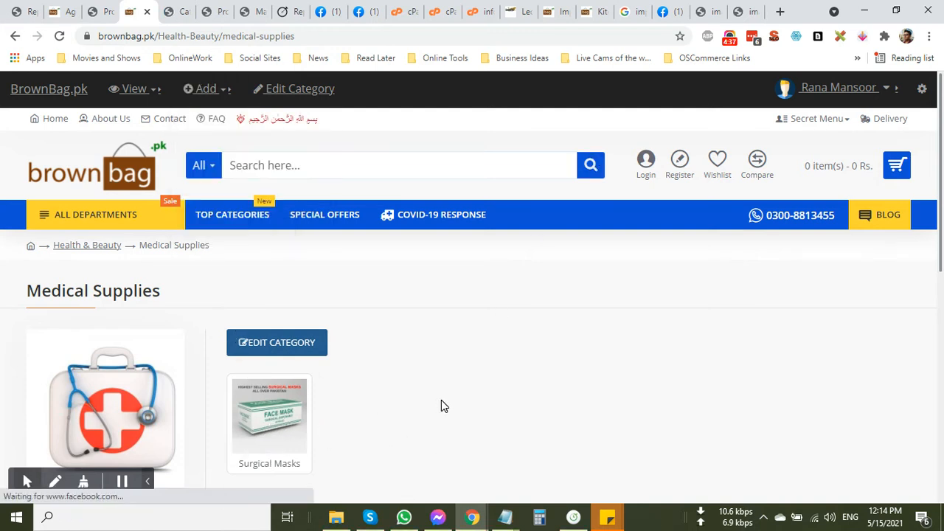
pyautogui.click(276, 419)
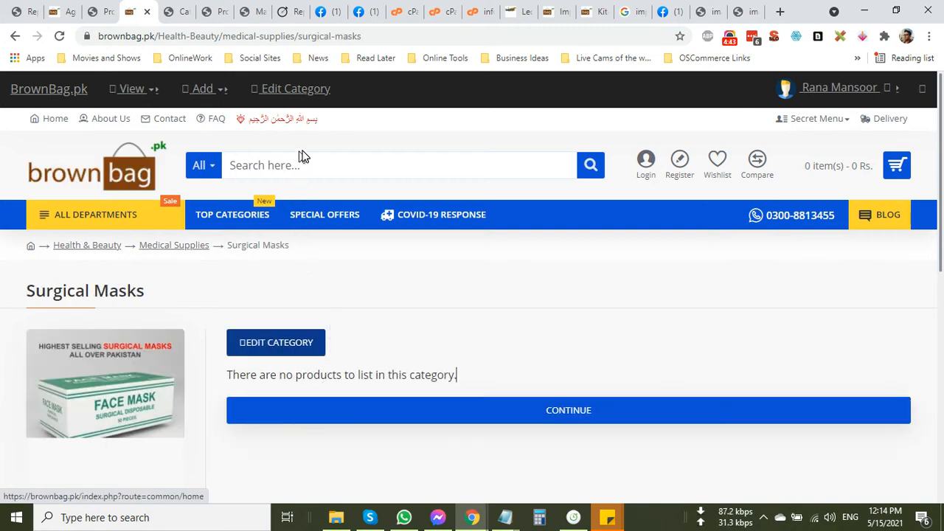
# Step: Dismiss the newsletter popup and review the admin bar's options for adding items, along with the Surgical Masks page
pyautogui.moveTo(226, 101)
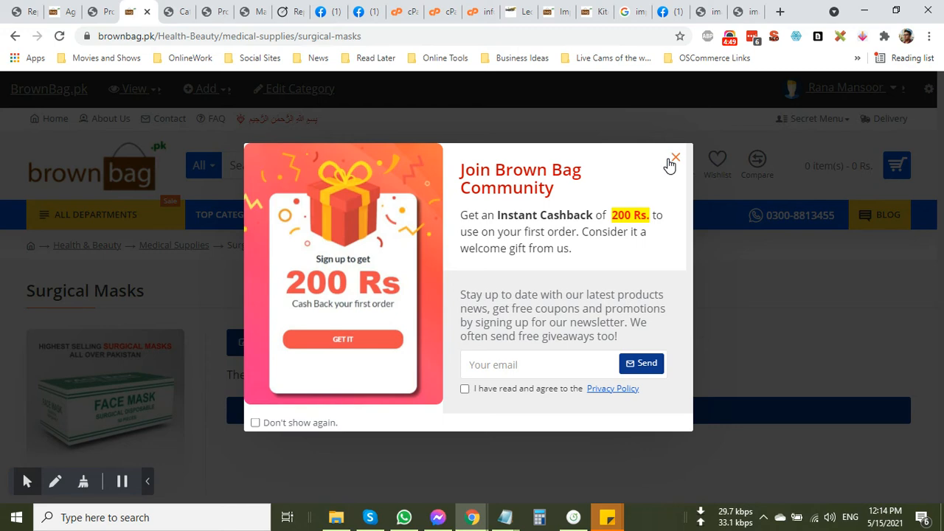
pyautogui.click(675, 159)
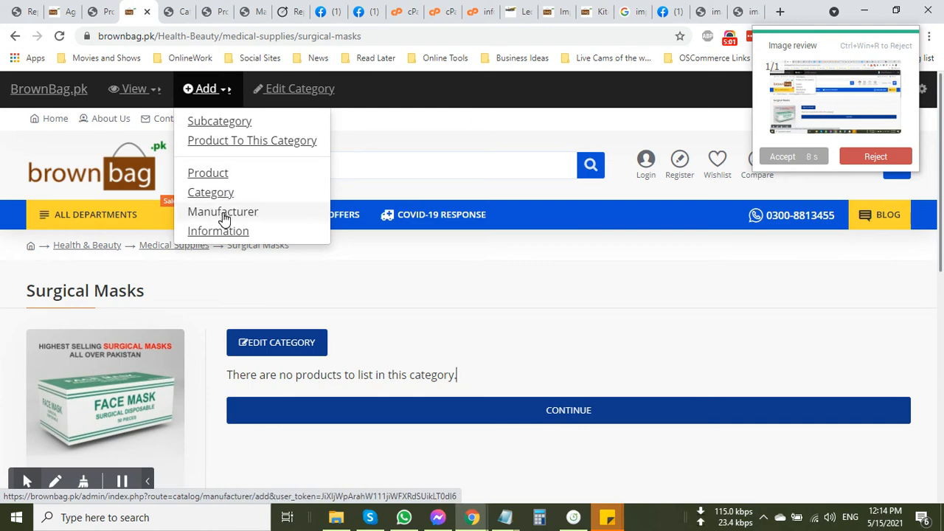
pyautogui.scroll(-10, 385, 295)
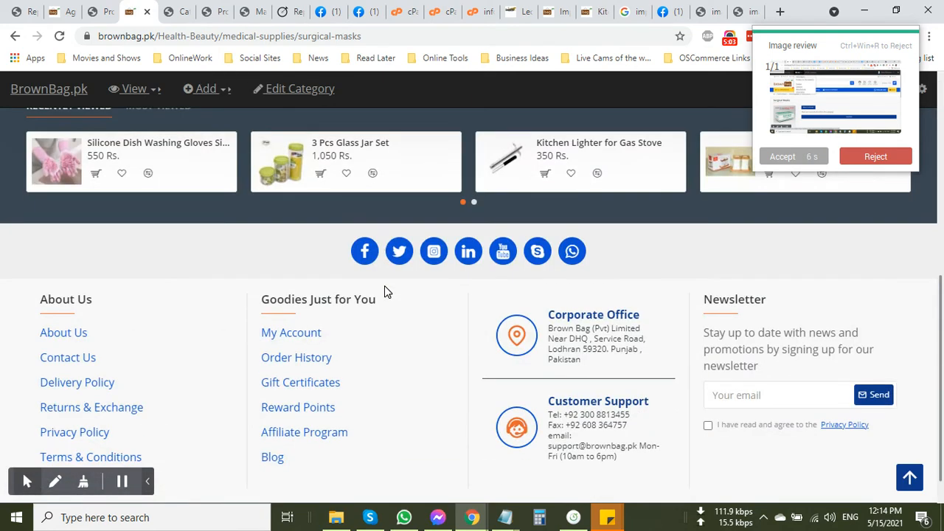
pyautogui.scroll(4, 384, 289)
pyautogui.scroll(2, 83, 131)
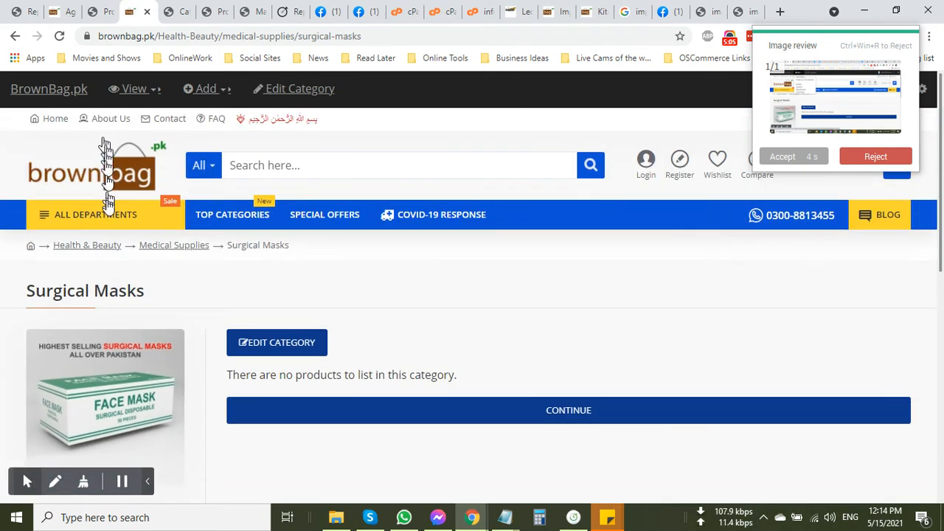
# Step: Return to the store's home page, browse its featured products and open the Bager brand page
pyautogui.scroll(-1, 514, 303)
pyautogui.click(513, 320)
pyautogui.scroll(-5, 440, 305)
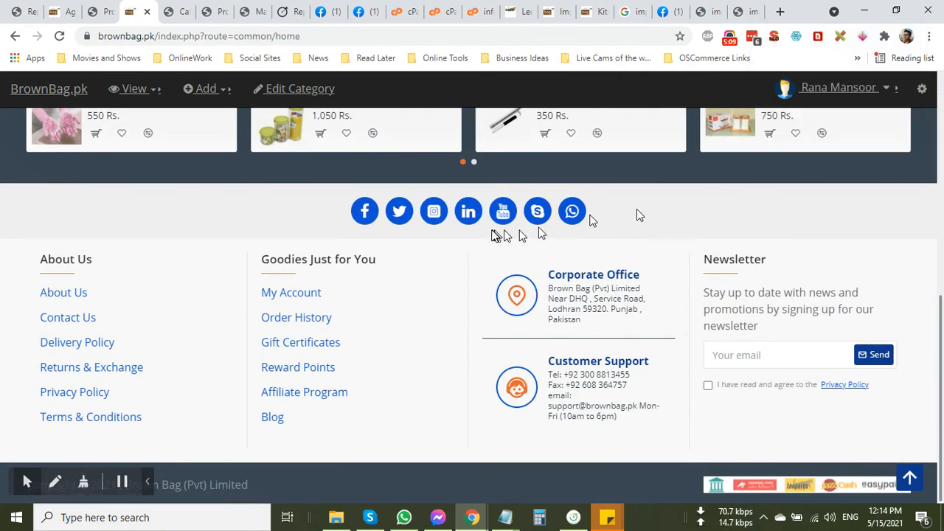
pyautogui.scroll(-6, 476, 302)
pyautogui.scroll(-12, 475, 325)
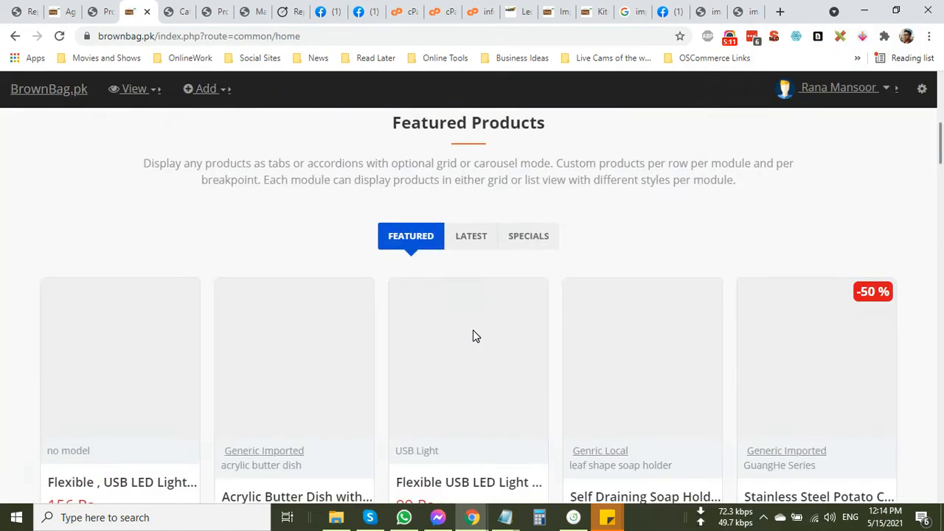
pyautogui.scroll(1, 473, 330)
pyautogui.scroll(-1, 473, 331)
pyautogui.scroll(2, 473, 331)
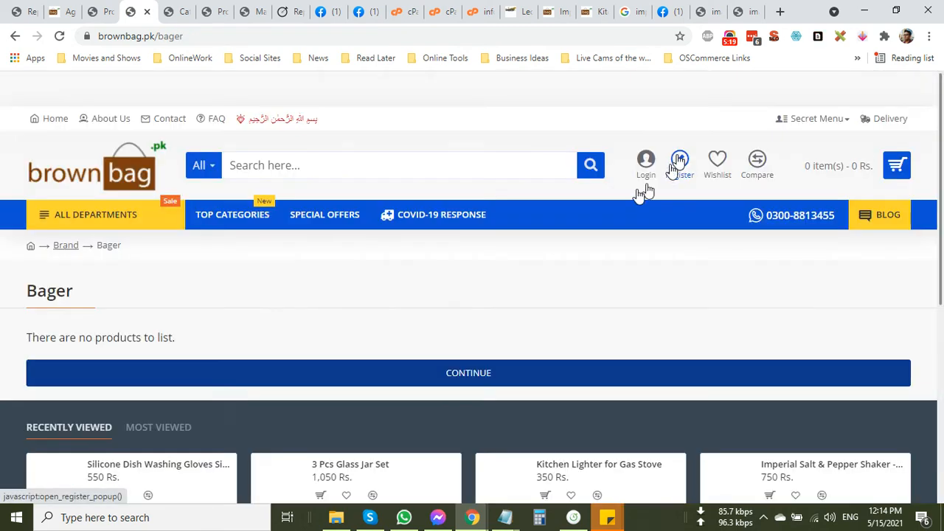
# Step: Start adding a new product to the Bager manufacturer directly from its storefront page
pyautogui.scroll(-2, 267, 285)
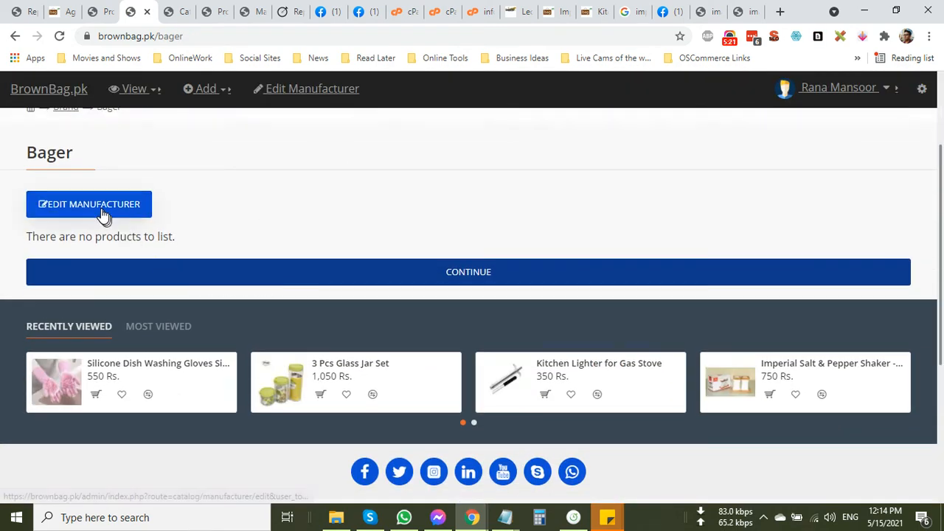
pyautogui.scroll(2, 177, 207)
pyautogui.click(235, 91)
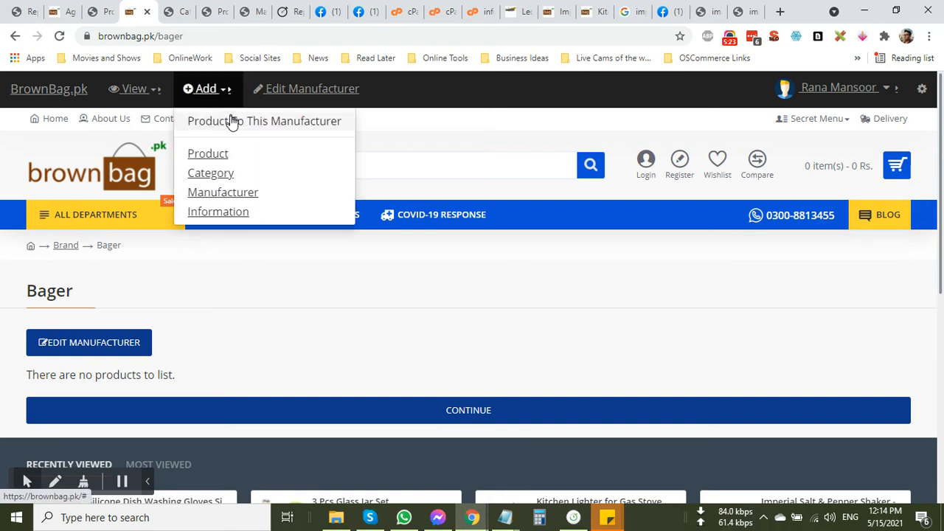
pyautogui.click(233, 122)
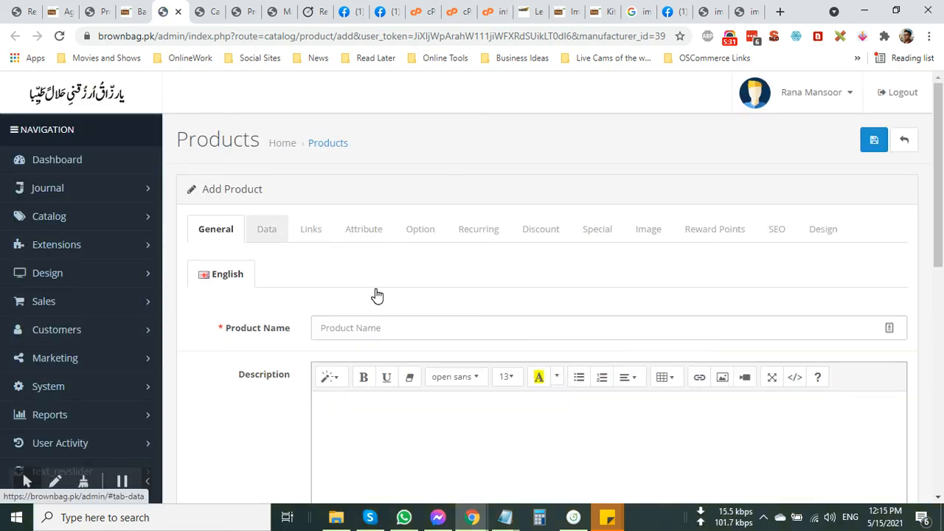
# Step: Check the new product's data and links settings, including its manufacturer, and return to the general details
pyautogui.click(268, 230)
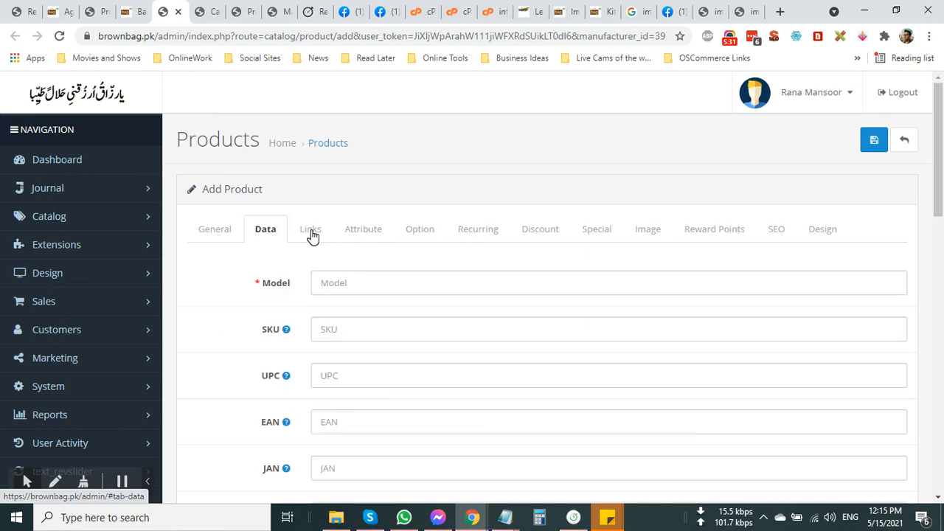
pyautogui.click(311, 232)
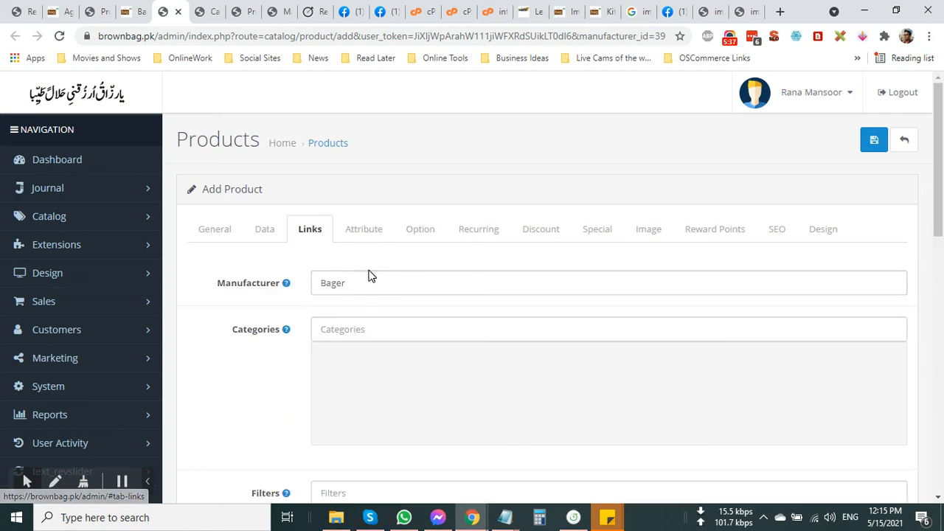
pyautogui.click(241, 229)
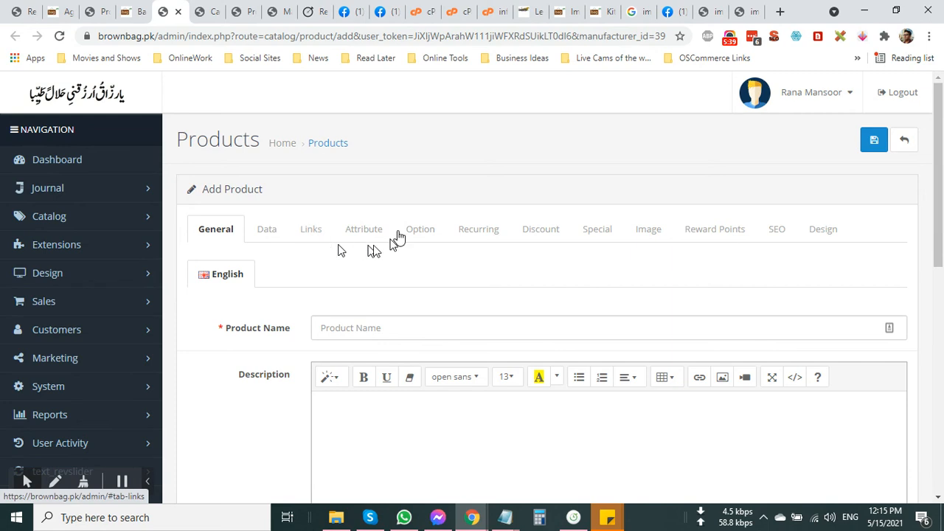
# Step: Glance at the ProductManager list, return to the Bager storefront page and dismiss the newsletter popup
pyautogui.click(96, 11)
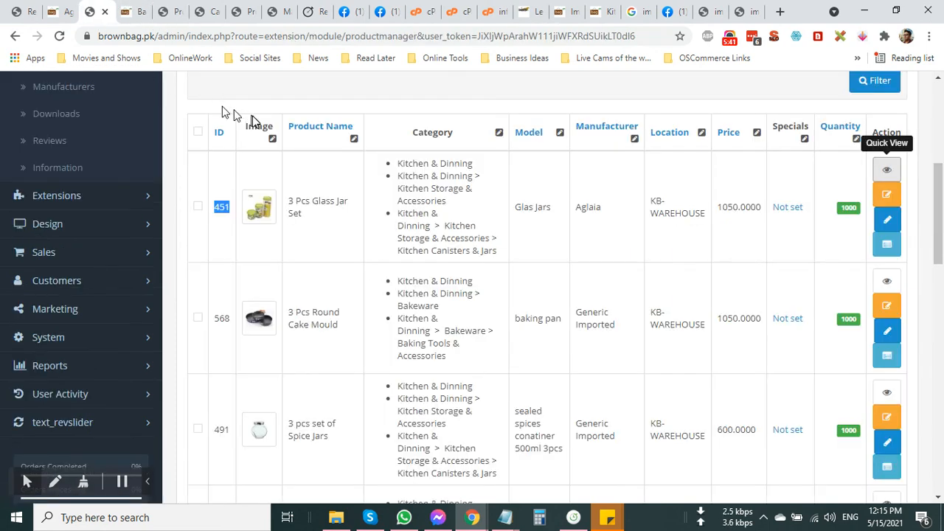
pyautogui.scroll(4, 243, 104)
pyautogui.click(133, 11)
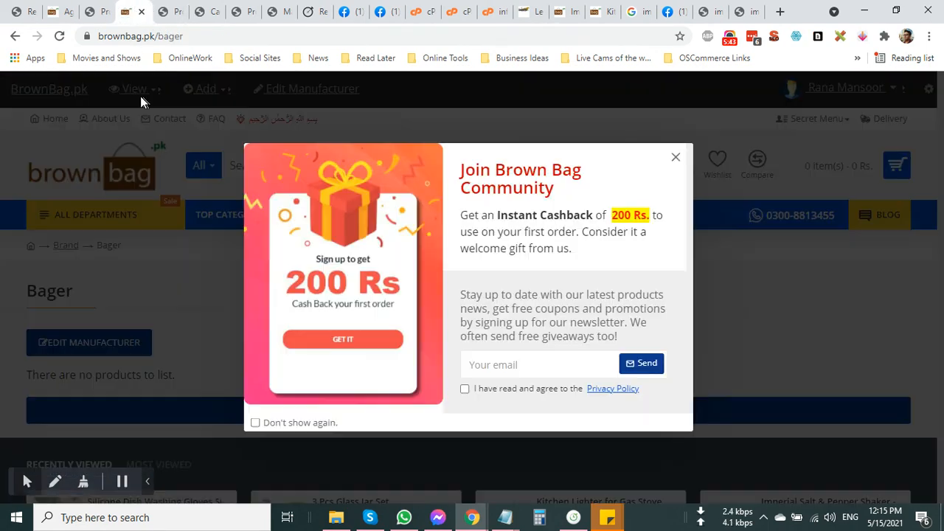
pyautogui.click(673, 159)
# Step: Review the admin pages reachable from the storefront's admin bar and open the Bager manufacturer for editing
pyautogui.moveTo(135, 89)
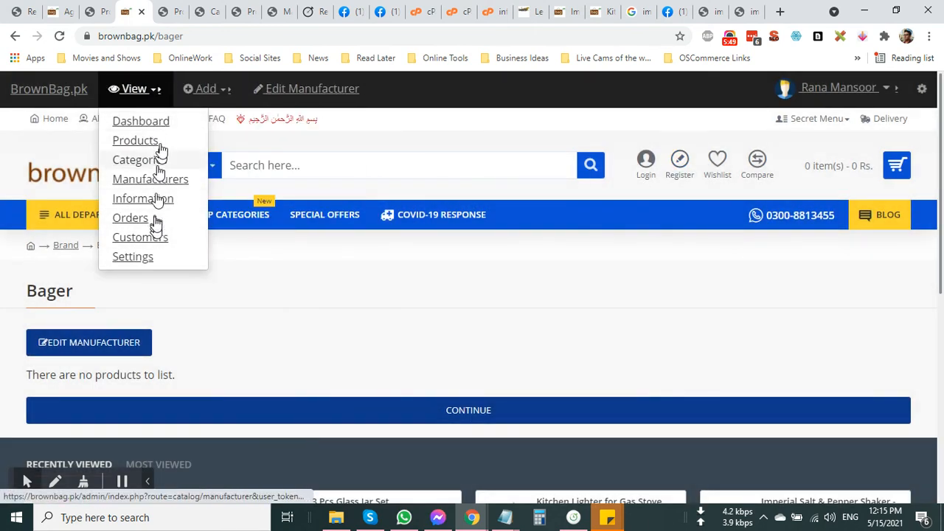
pyautogui.click(336, 89)
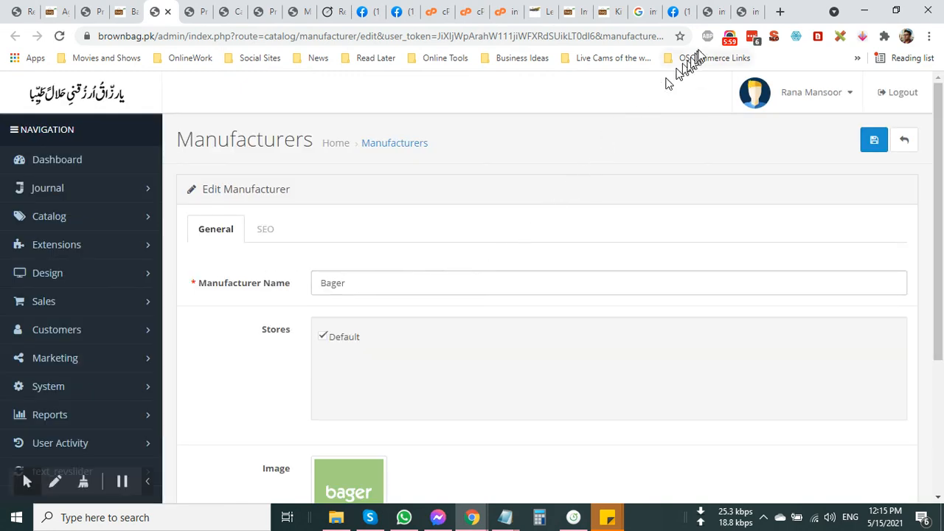
pyautogui.click(726, 40)
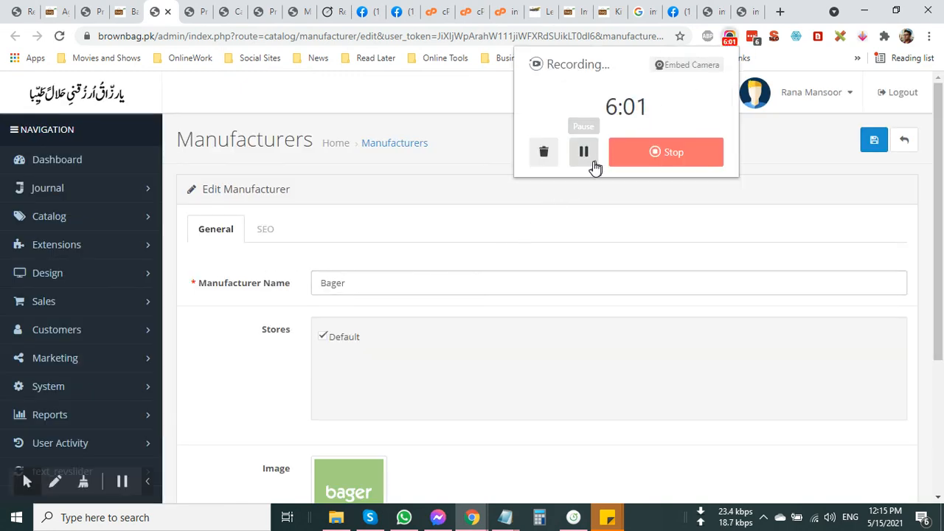